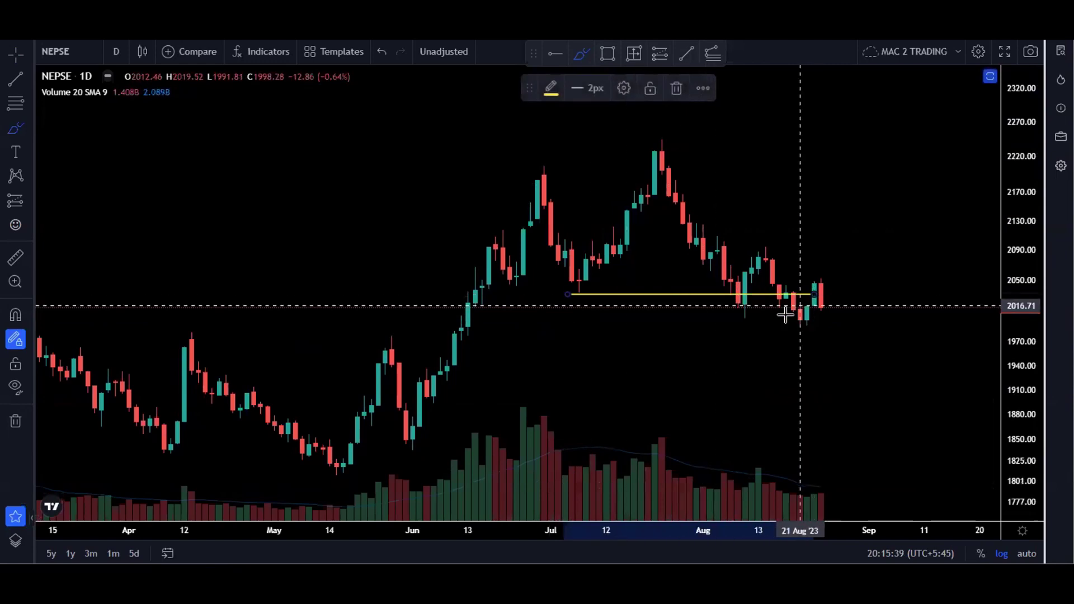
- Brush circles and a line around the two August lows plus a rising path from the latest candle, clearing all drawings
left_click(739, 311)
mouse_move(730, 316)
left_mouse_down()
mouse_move(847, 302)
mouse_move(814, 310)
left_mouse_up()
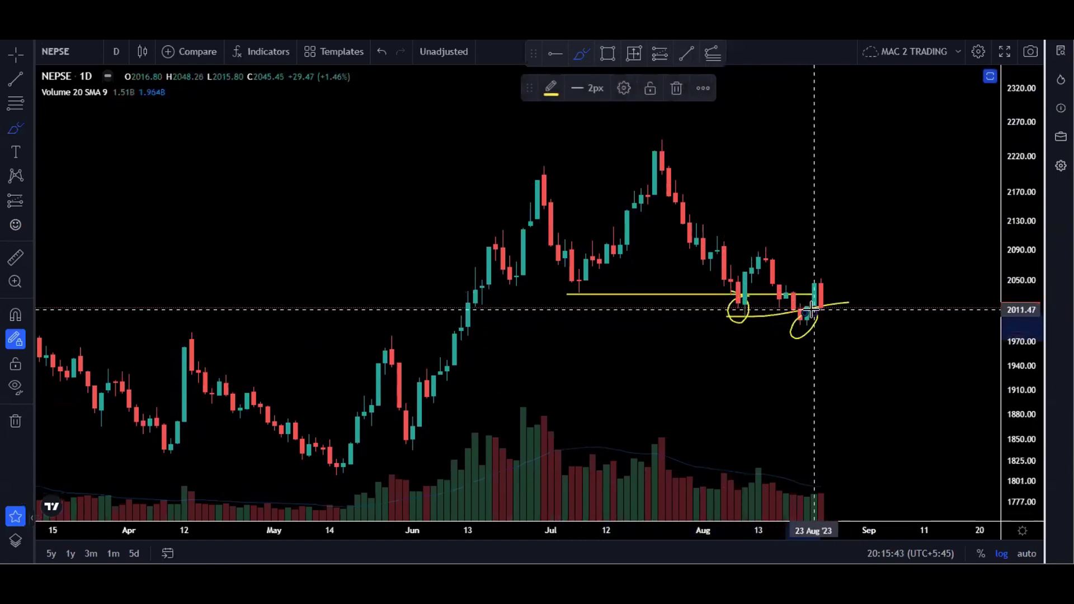
left_click(15, 420)
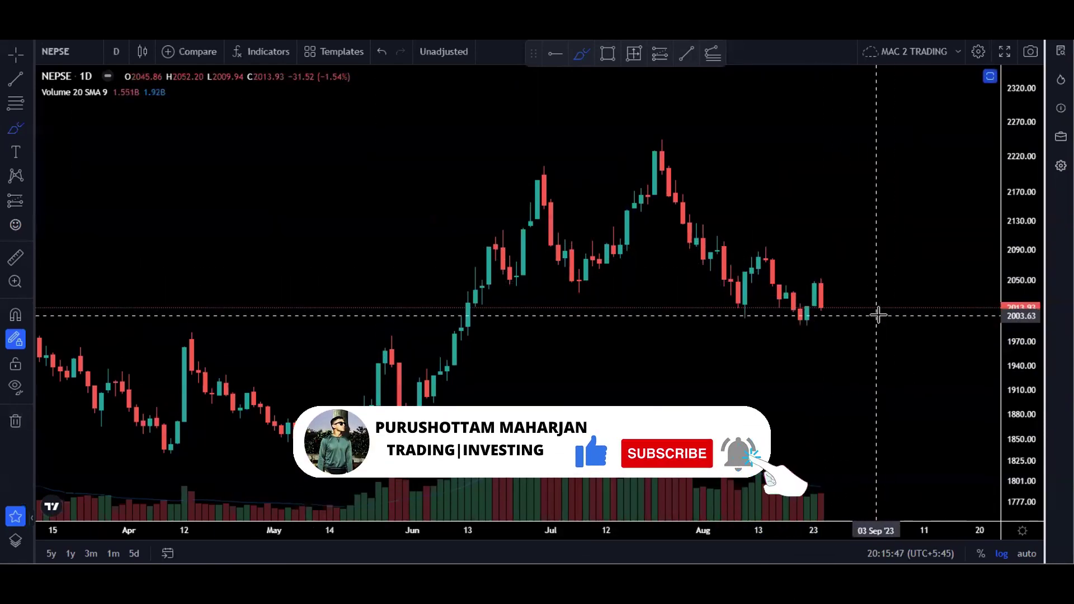
mouse_move(818, 302)
left_mouse_down()
mouse_move(858, 269)
mouse_move(901, 156)
left_mouse_up()
left_click(16, 420)
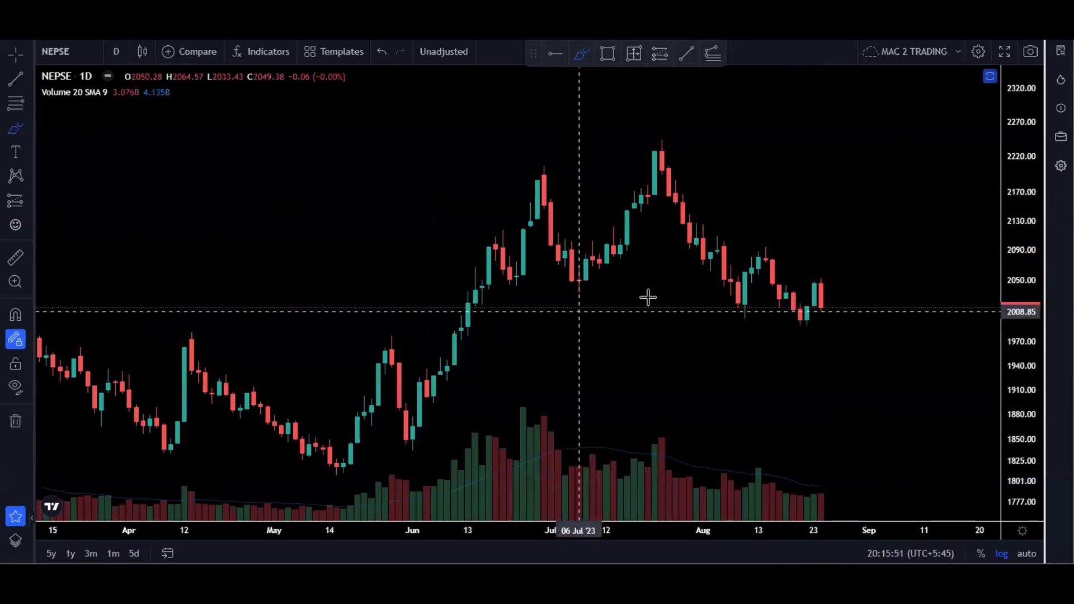
- Brush a sideways range from about 1985 to 2090 with a zigzag price path inside it, and remove the drawings
left_click_drag(721, 250, 889, 249)
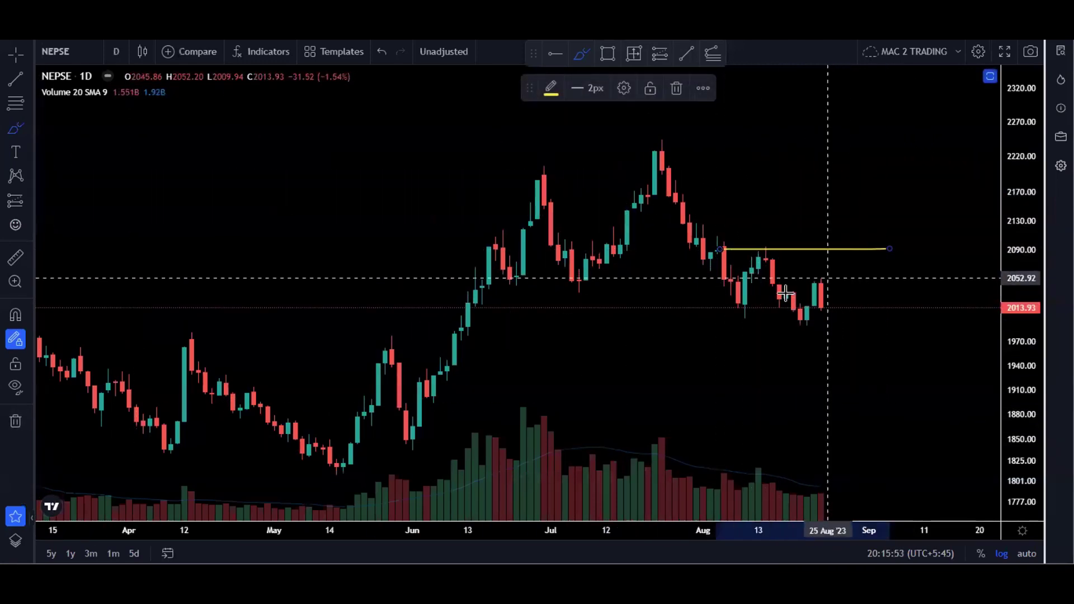
left_click_drag(677, 328, 932, 324)
mouse_move(751, 248)
left_mouse_down()
mouse_move(772, 336)
mouse_move(892, 312)
mouse_move(929, 317)
left_mouse_up()
scroll(966, 233, "down", 2)
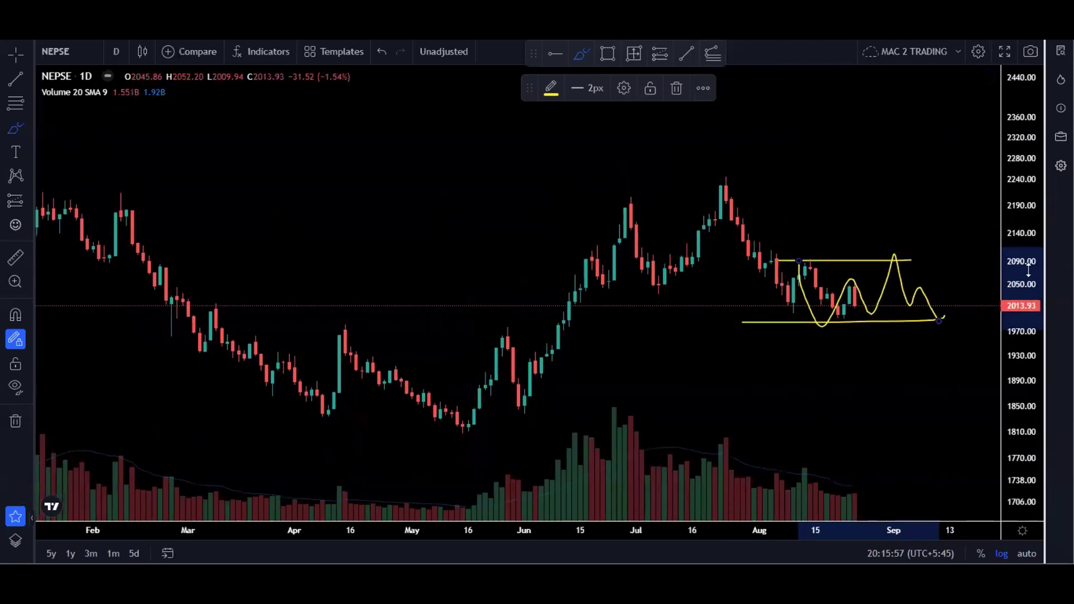
left_click(15, 421)
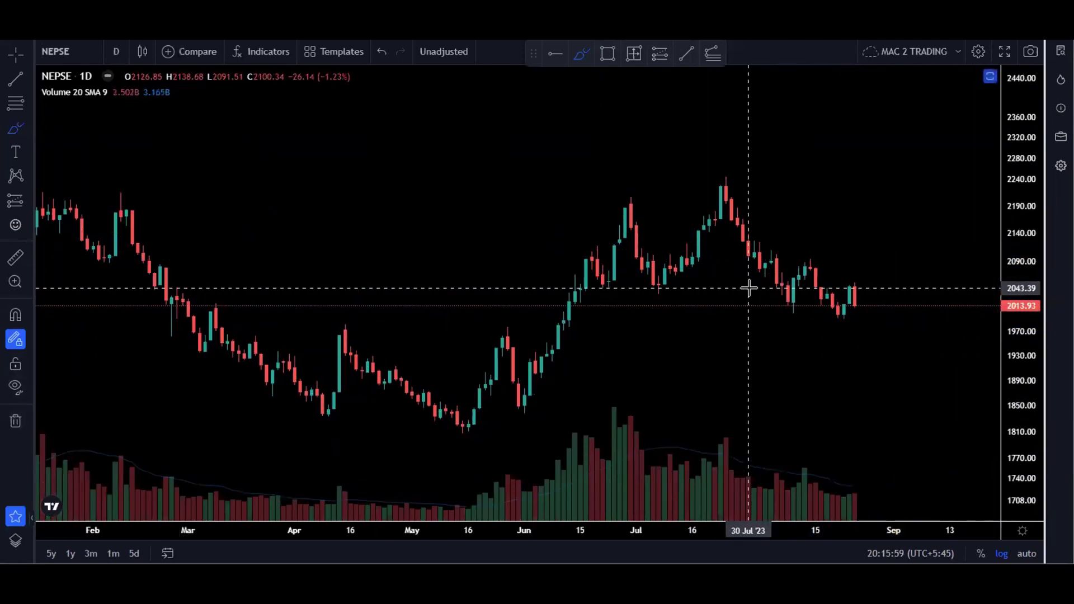
- Brush a resistance line near 2095 with a breakout path from the latest candle, plus an upper line at about 2266 from the July peak
scroll(744, 290, "up", 1)
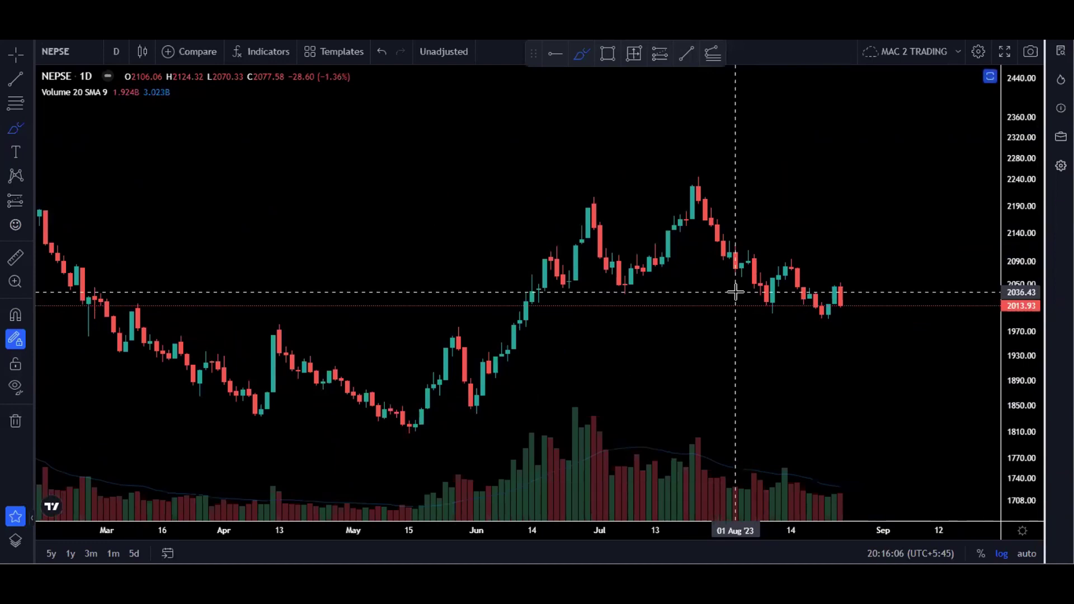
scroll(783, 280, "right", 2)
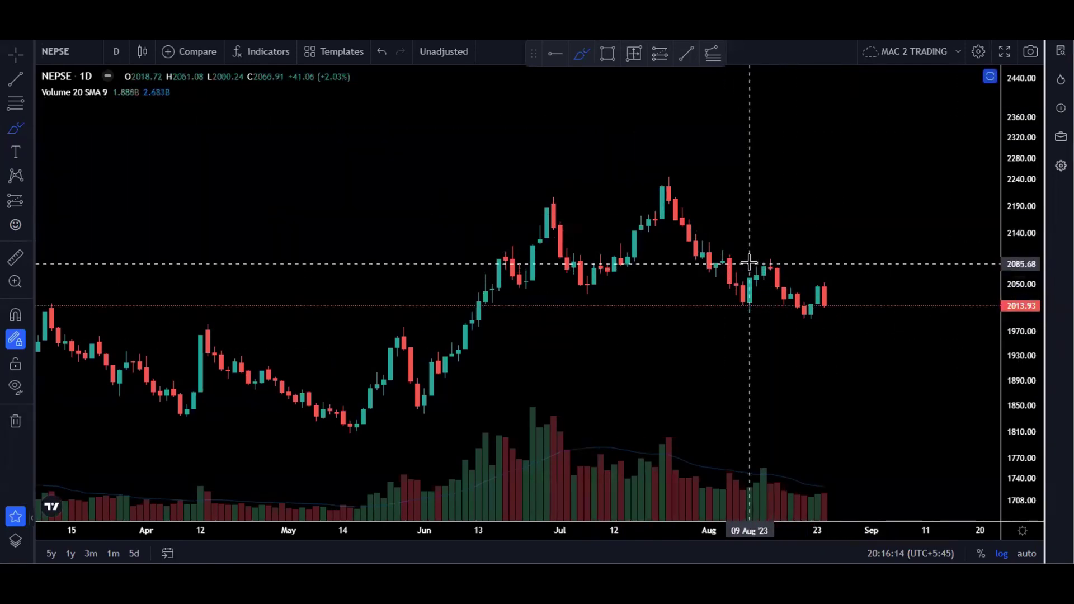
left_click_drag(739, 258, 879, 255)
mouse_move(824, 288)
left_mouse_down()
mouse_move(836, 248)
mouse_move(870, 252)
mouse_move(901, 226)
mouse_move(901, 236)
left_mouse_up()
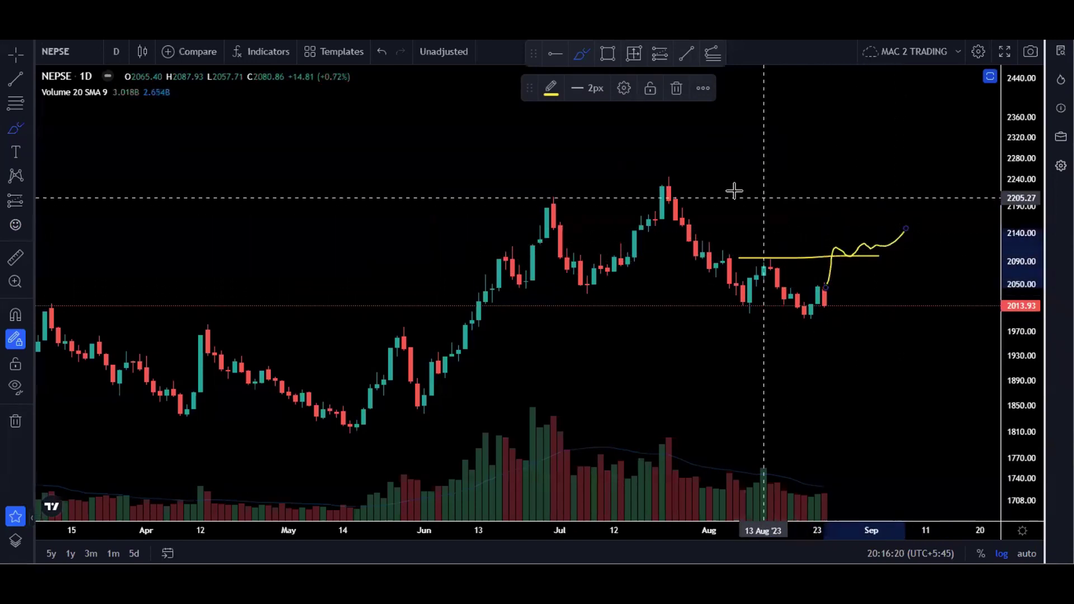
left_click_drag(694, 171, 937, 165)
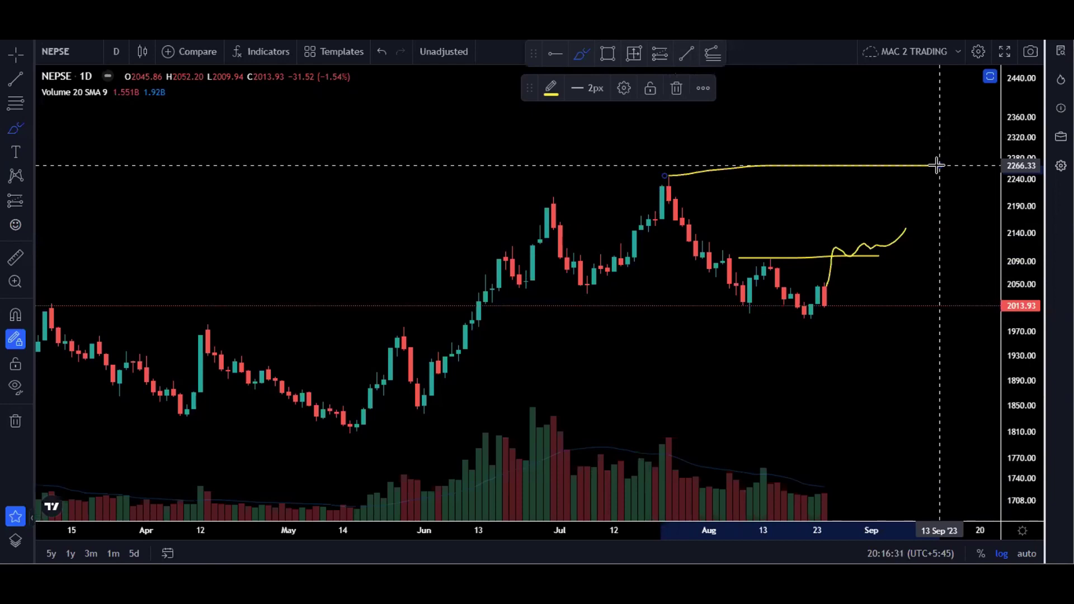
key("Escape")
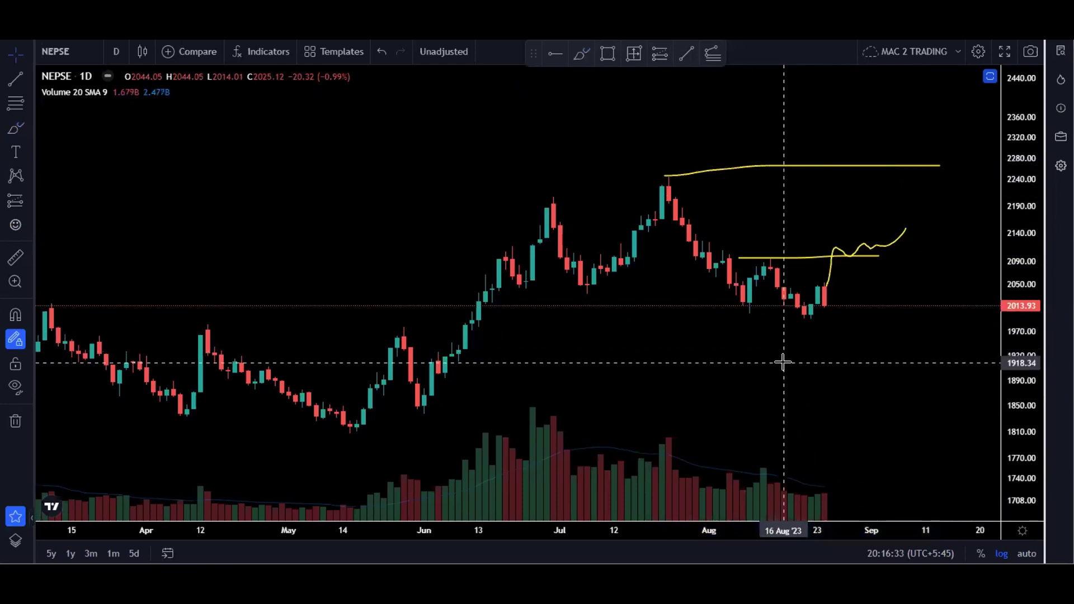
- Switch to the Excel workbook and review the Nepse Index Calculation monthly returns down to the Average row
key("alt+Tab")
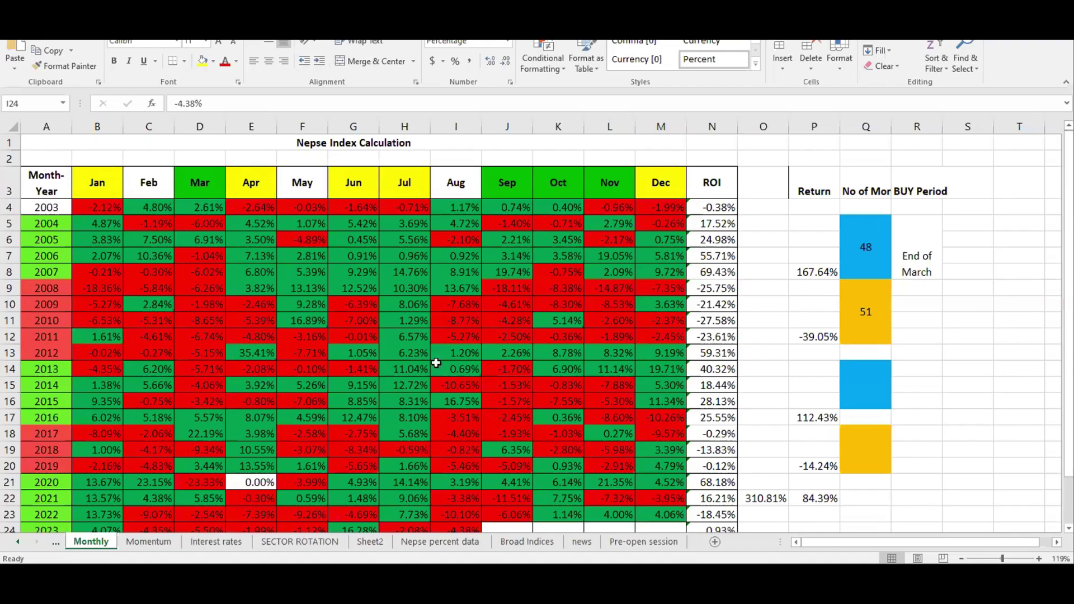
scroll(393, 344, "down", 1)
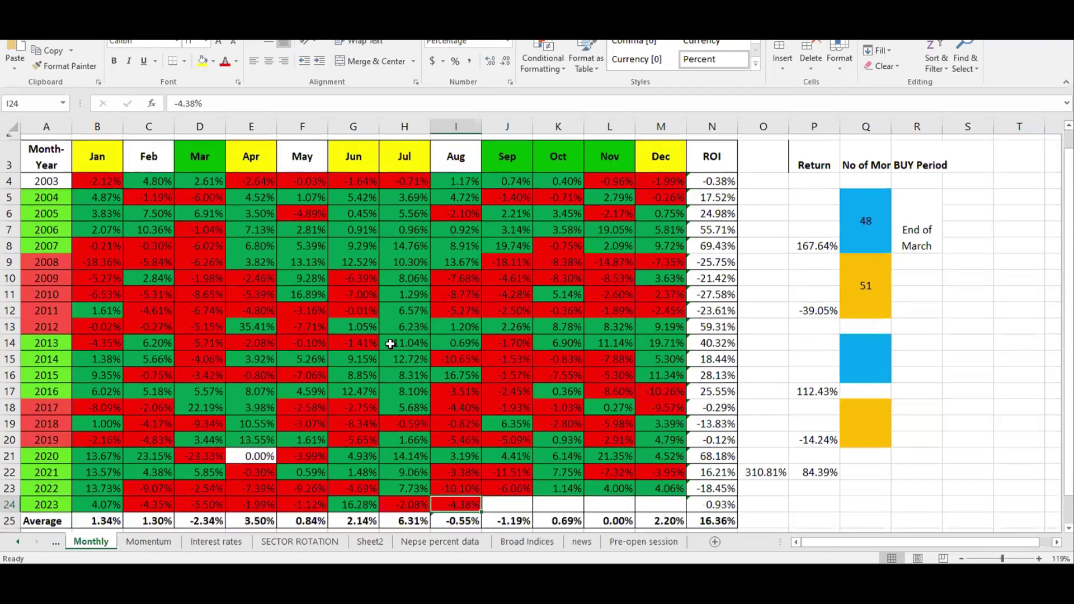
scroll(391, 344, "up", 1)
scroll(390, 343, "down", 1)
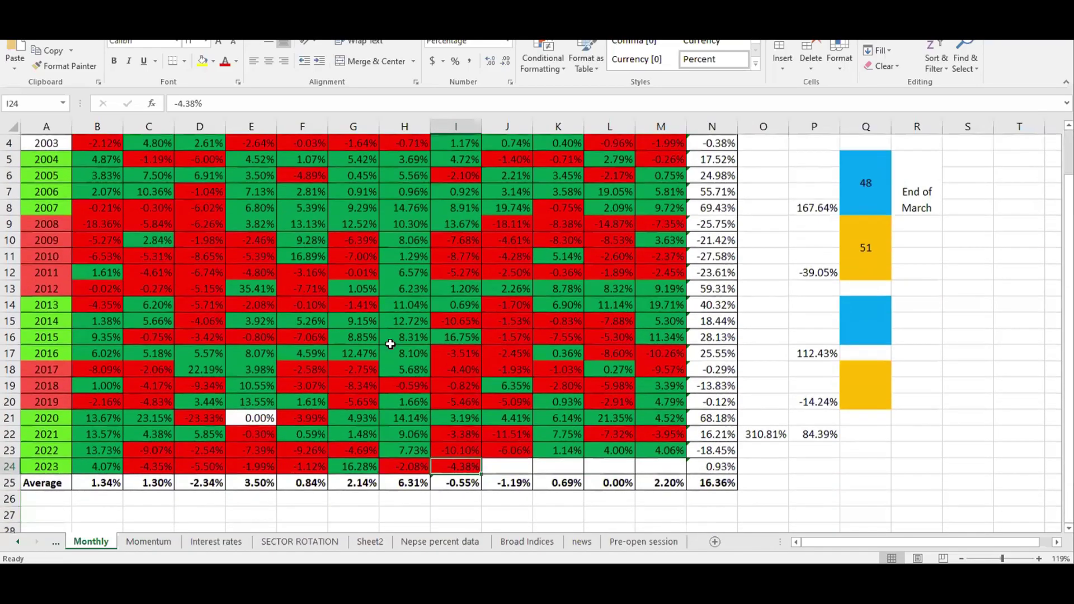
scroll(391, 343, "down", 1)
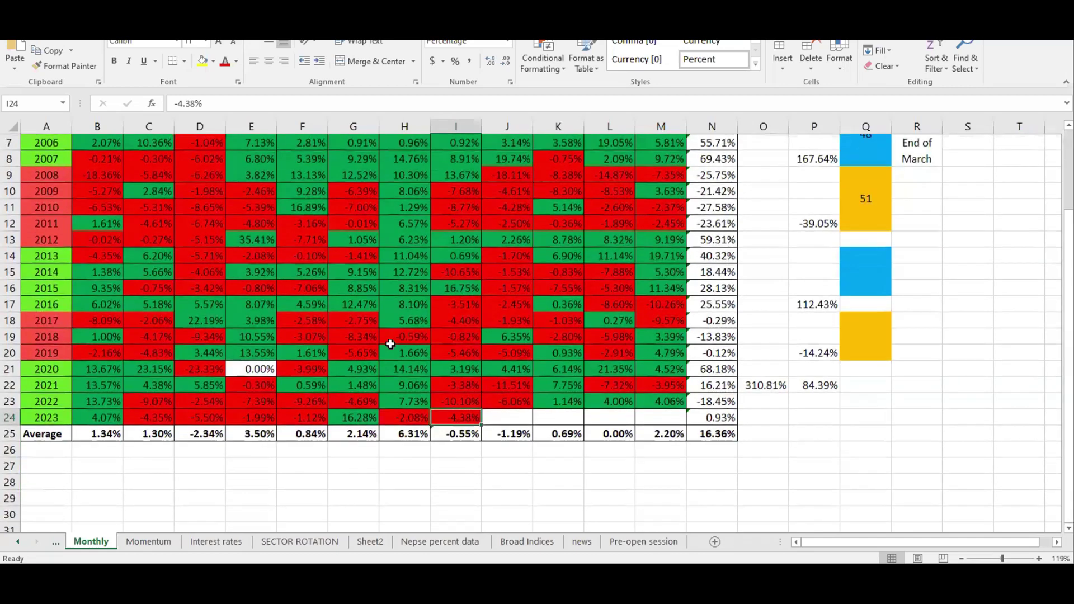
- Compare the July 2023 return in cell H24 with the July returns of earlier years
left_click(412, 418)
scroll(411, 417, "up", 1)
scroll(401, 394, "up", 1)
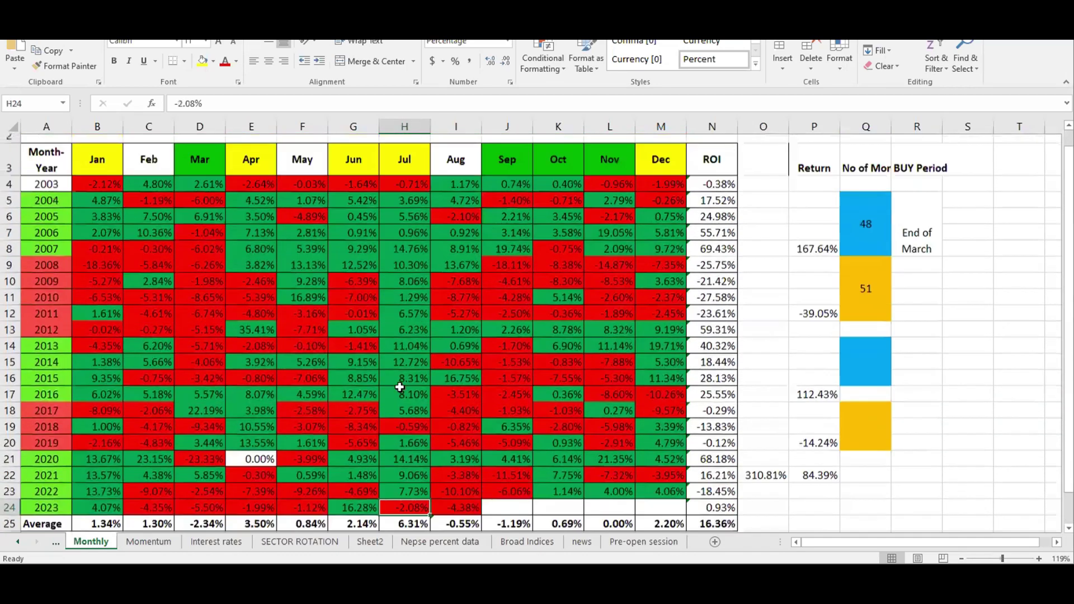
scroll(400, 279, "down", 3)
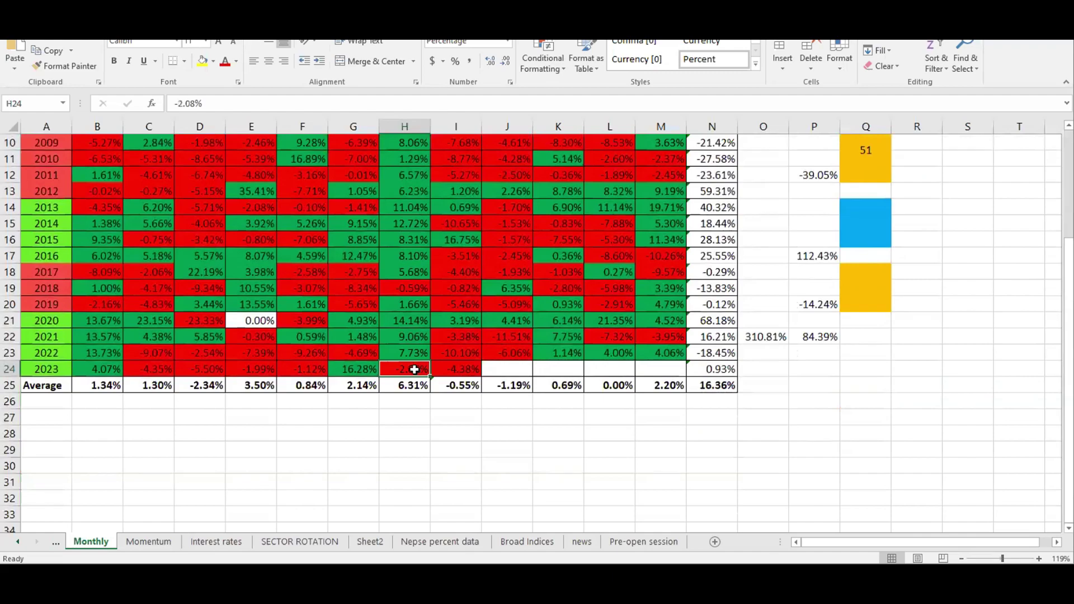
scroll(407, 394, "up", 1)
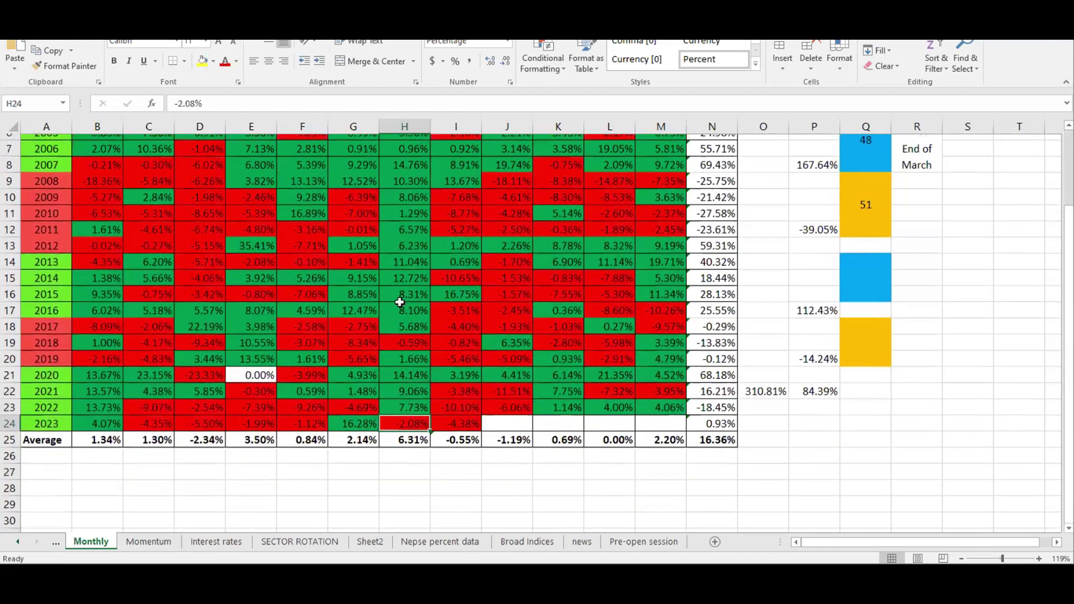
scroll(400, 302, "up", 2)
scroll(406, 300, "down", 2)
scroll(406, 300, "down", 2)
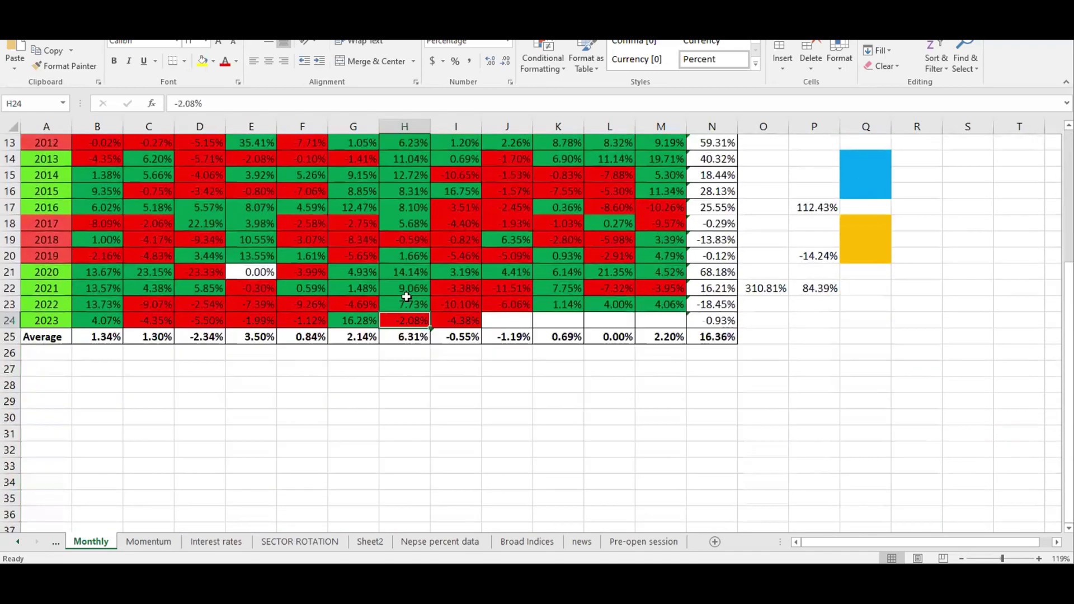
scroll(407, 350, "up", 1)
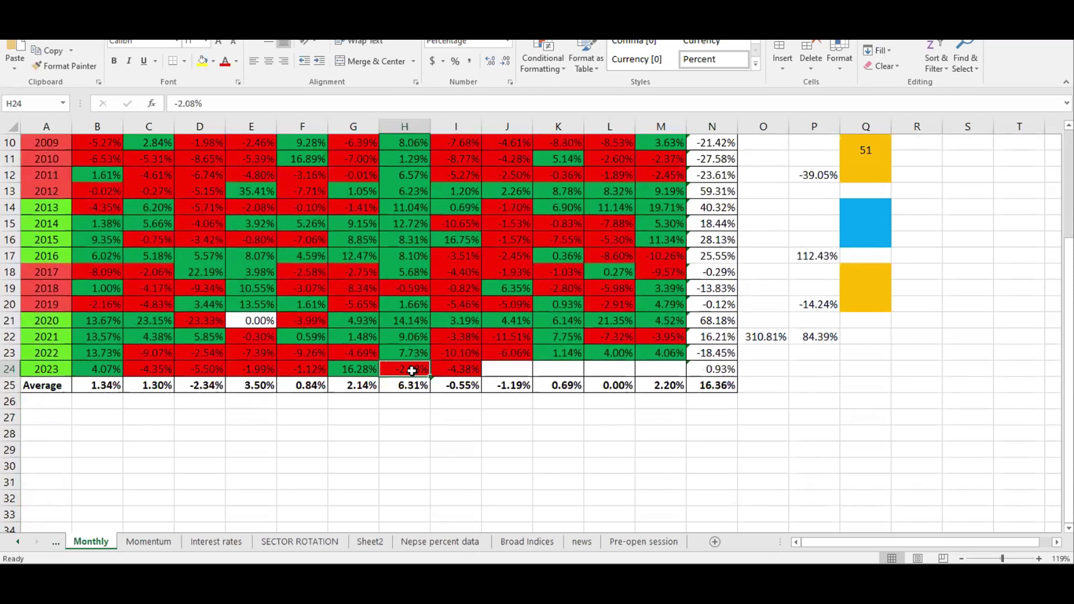
- Check the July average in H25 against the yearly July values and the July 2023 return
left_click(411, 387)
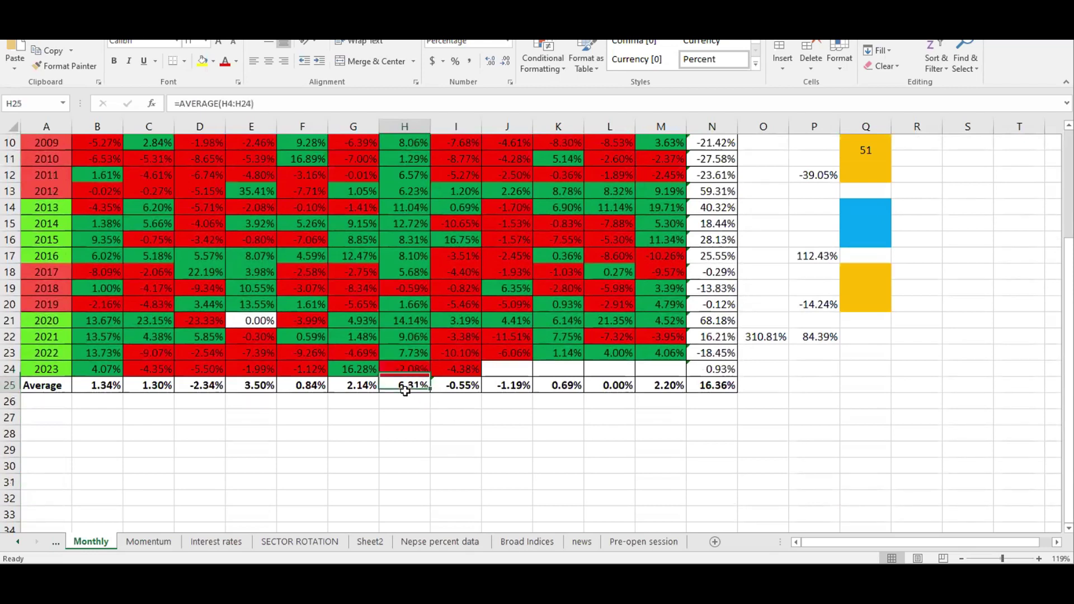
scroll(404, 378, "up", 3)
scroll(406, 241, "down", 3)
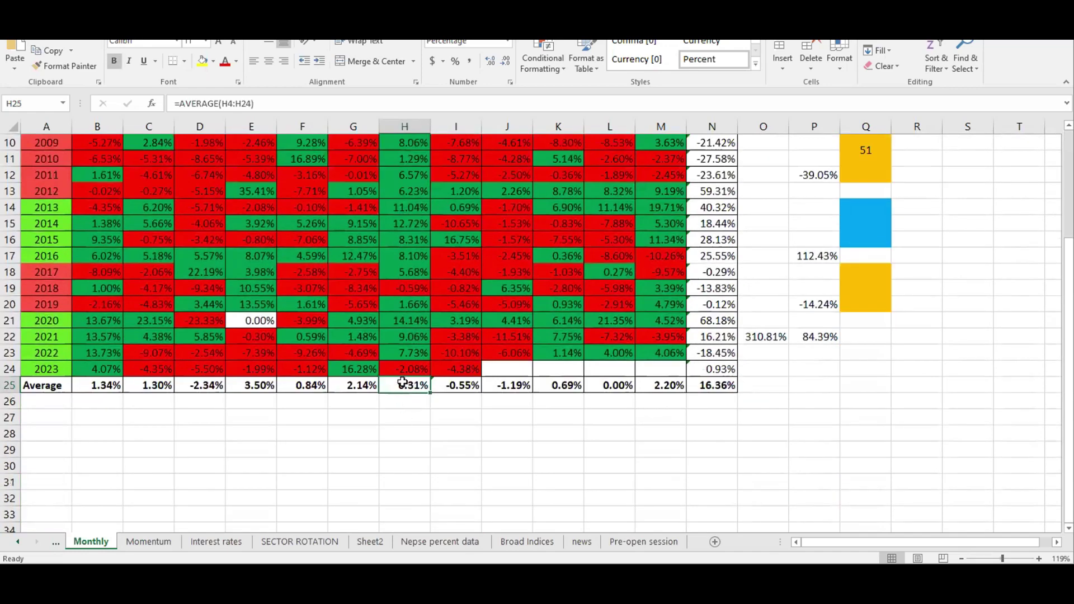
left_click(404, 365)
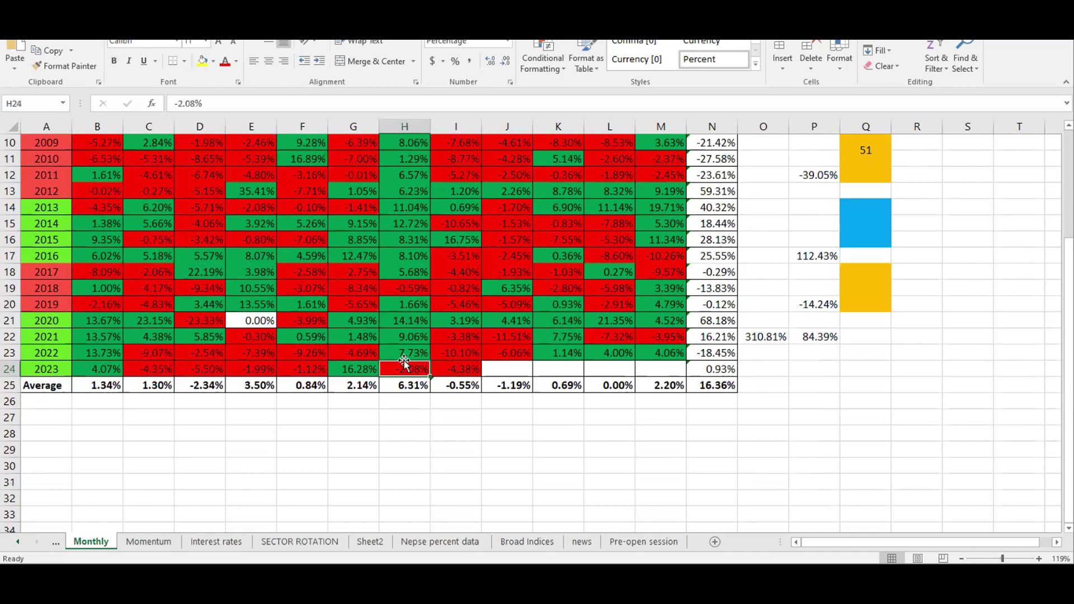
scroll(404, 362, "up", 2)
scroll(423, 374, "down", 2)
- Compare the August 2023 return in I24 with the August average in I25 and the August returns of earlier years
left_click(456, 369)
scroll(464, 384, "up", 3)
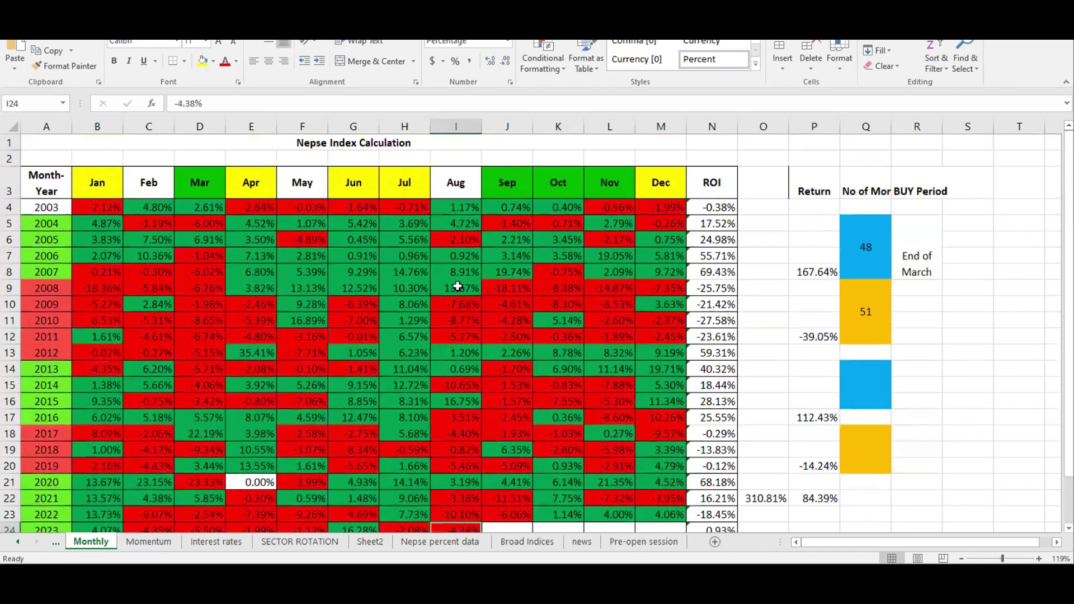
scroll(456, 282, "down", 3)
left_click(457, 384)
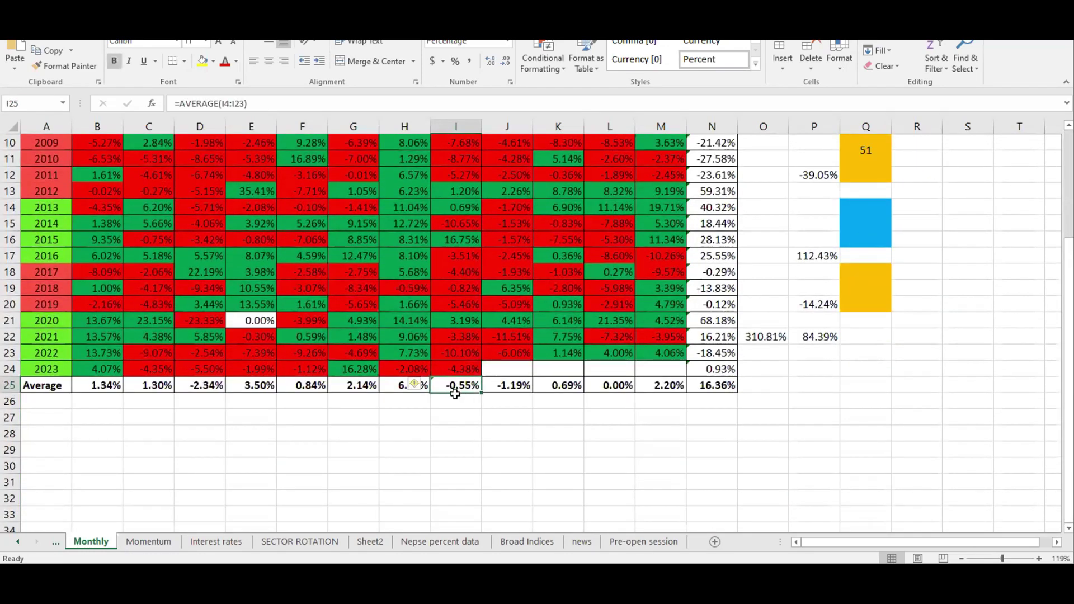
scroll(456, 378, "up", 3)
scroll(456, 252, "down", 3)
left_click(463, 366)
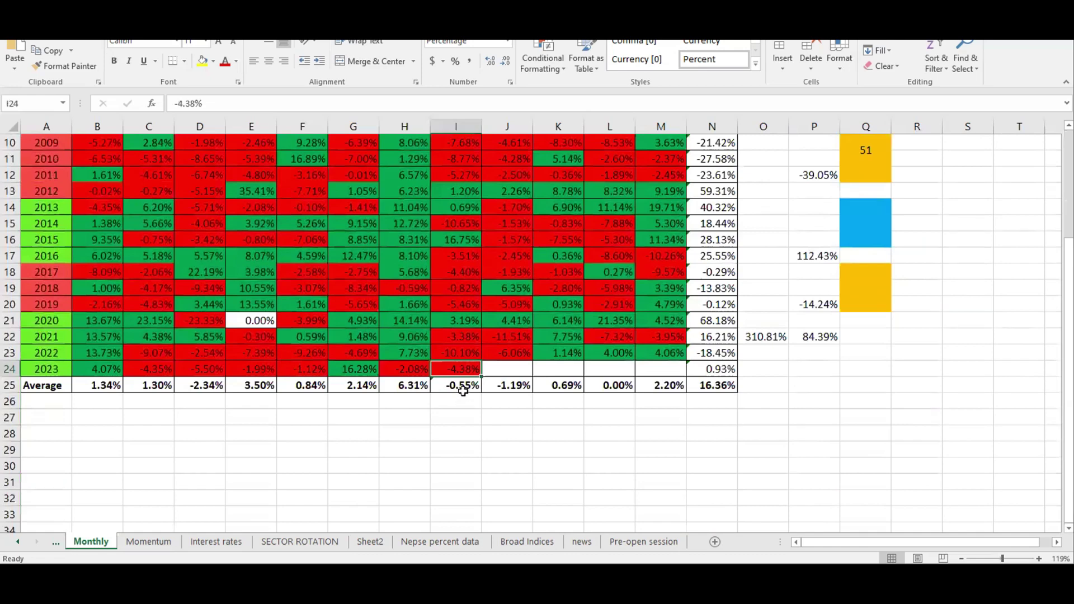
scroll(463, 382, "up", 2)
scroll(463, 382, "up", 1)
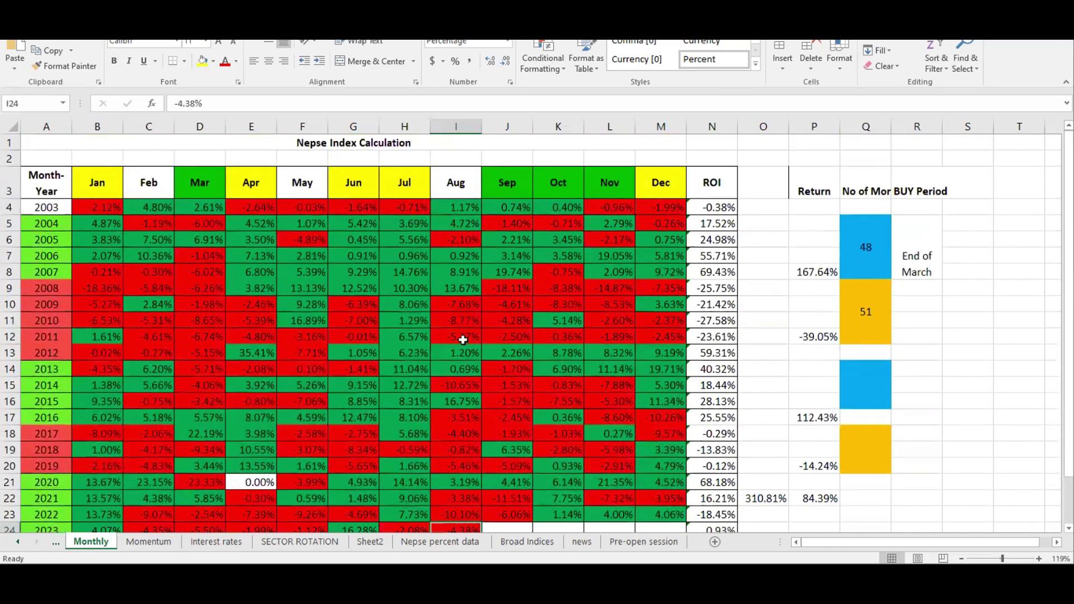
scroll(464, 355, "down", 2)
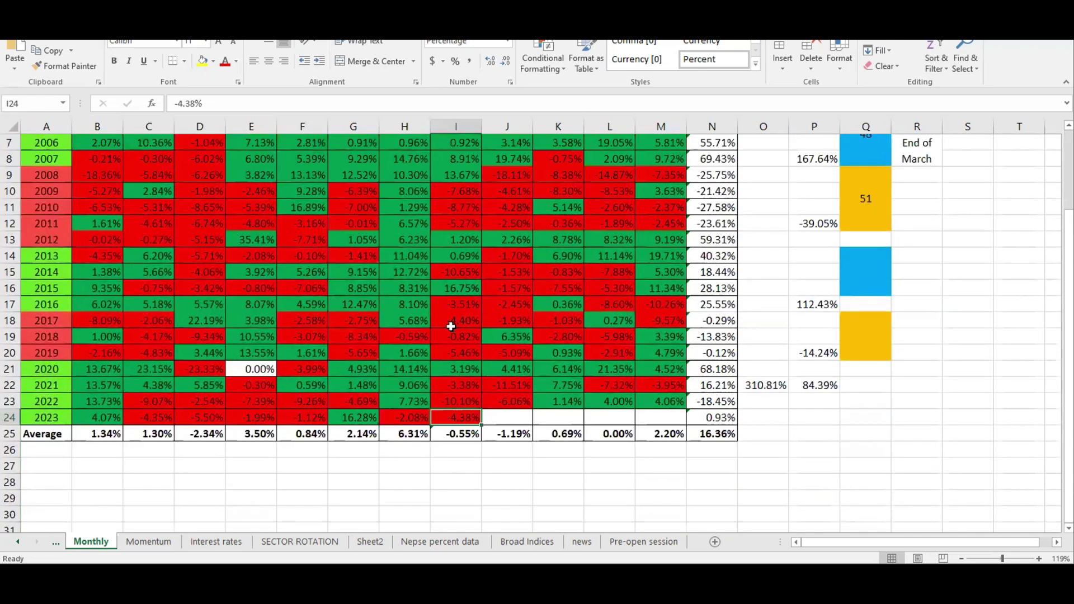
- Open the Momentum sheet and review the NEPSE row under the 1, 3, 6 and 12 month return headings
left_click(149, 541)
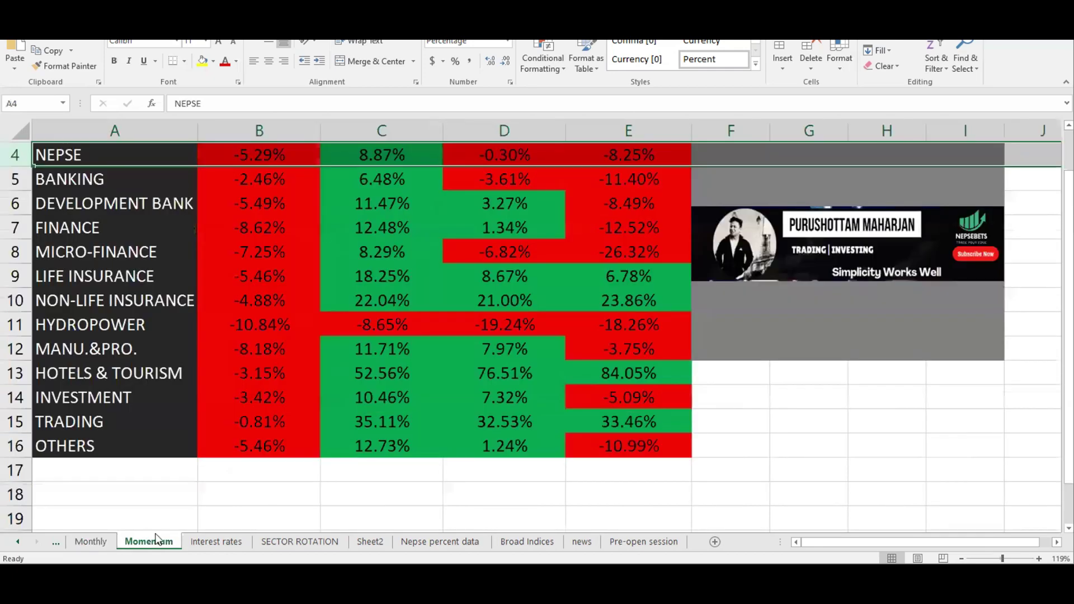
scroll(271, 495, "up", 1)
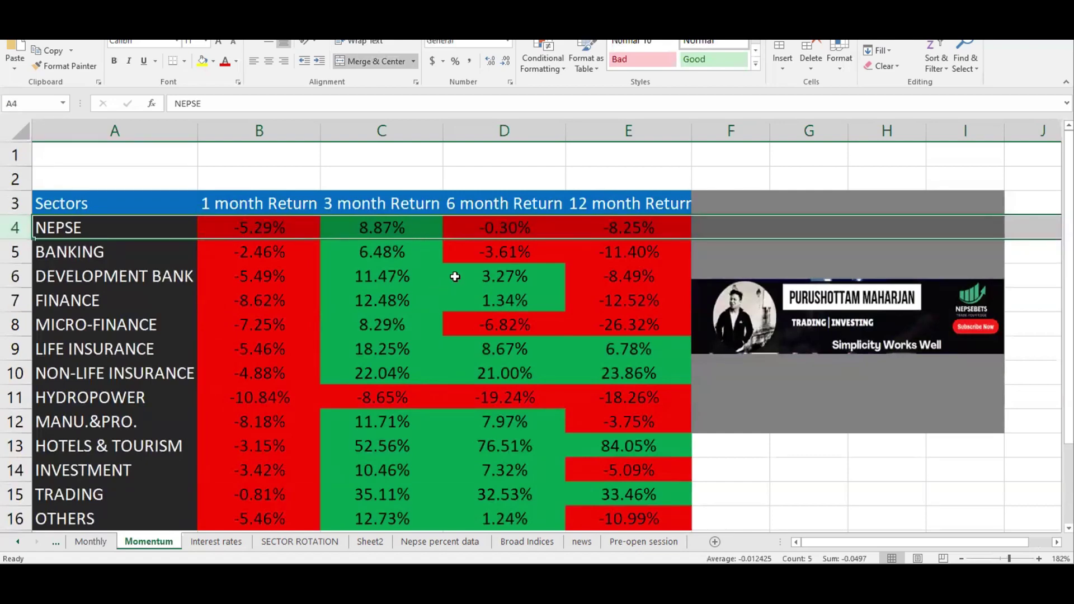
scroll(456, 275, "down", 1)
scroll(433, 309, "up", 1)
- Examine the Banking row and the Development Bank sector's 1, 3, 6 and 12 month returns
left_click(17, 252)
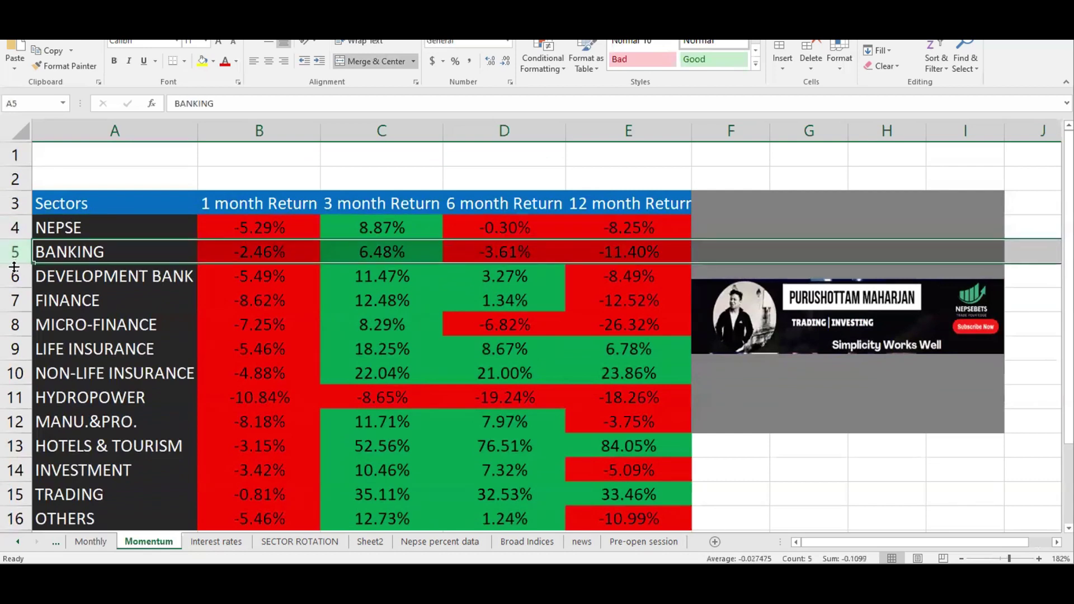
left_click(17, 276)
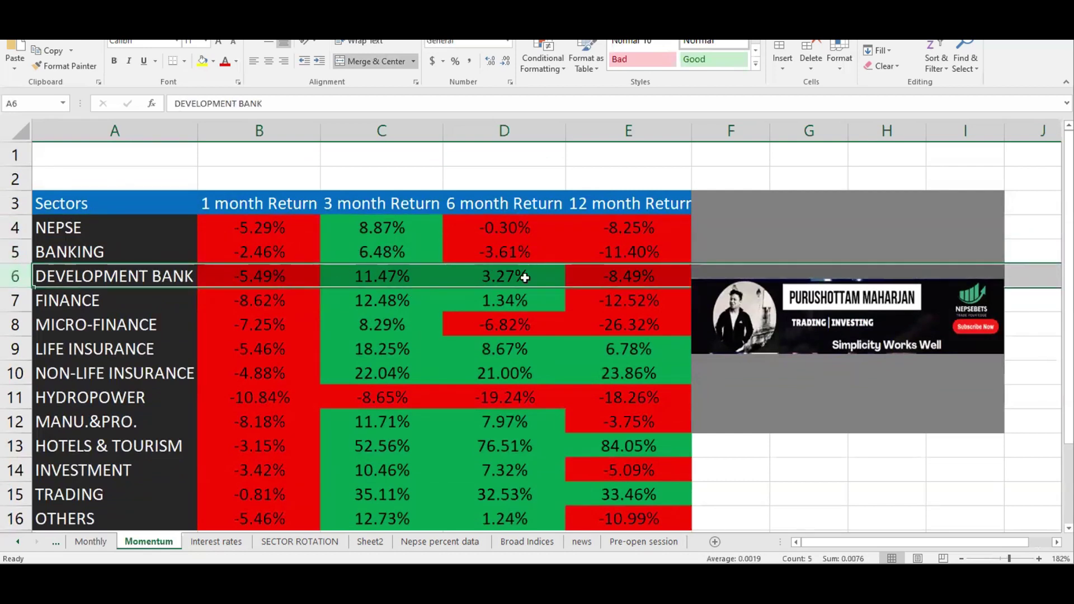
left_click(627, 274)
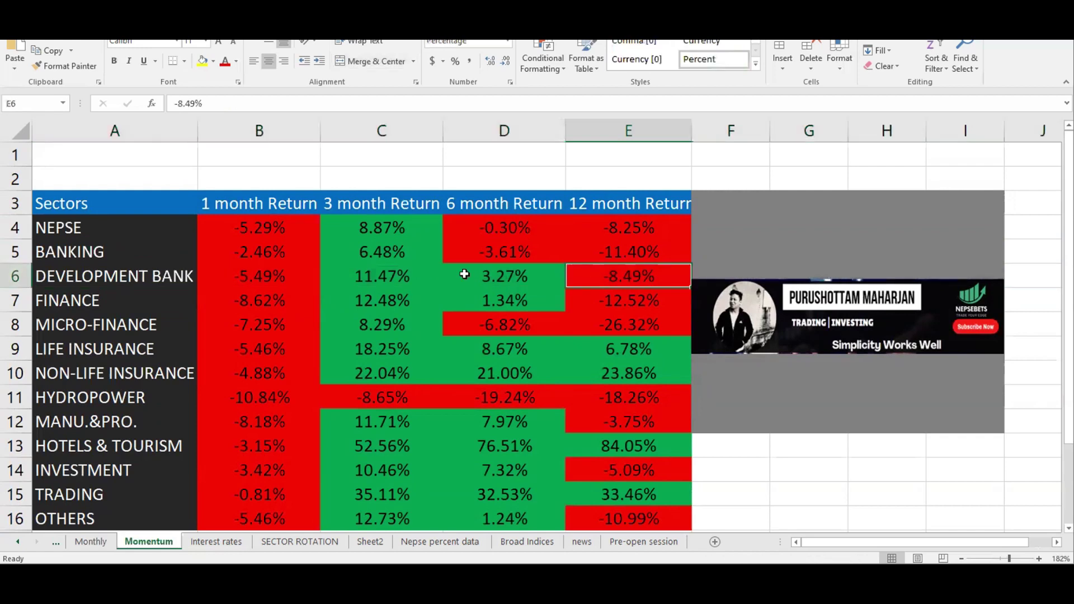
left_click(282, 283)
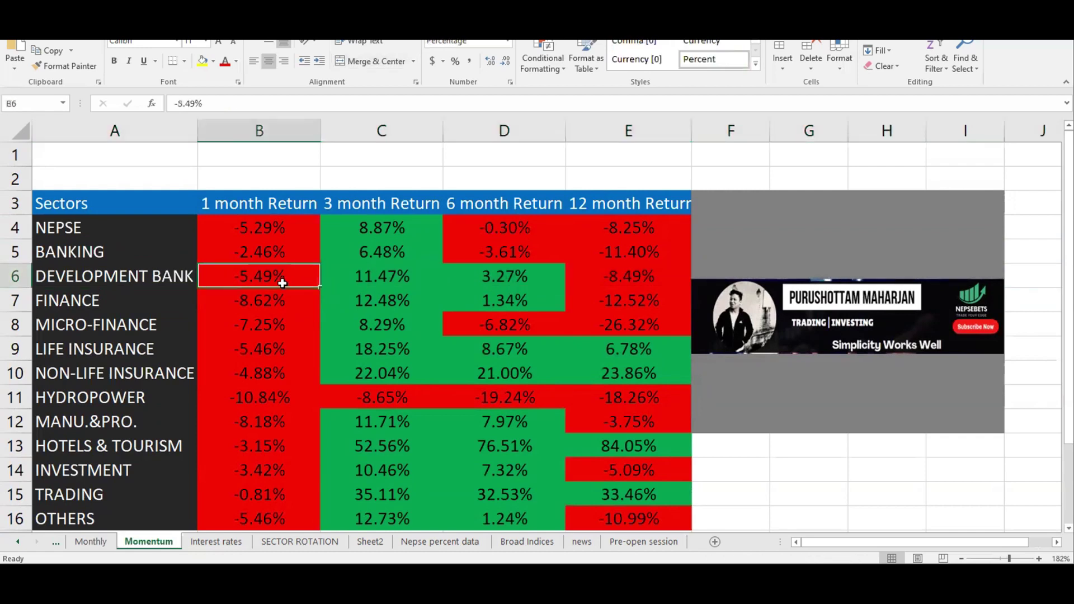
left_click(365, 278)
left_click(501, 276)
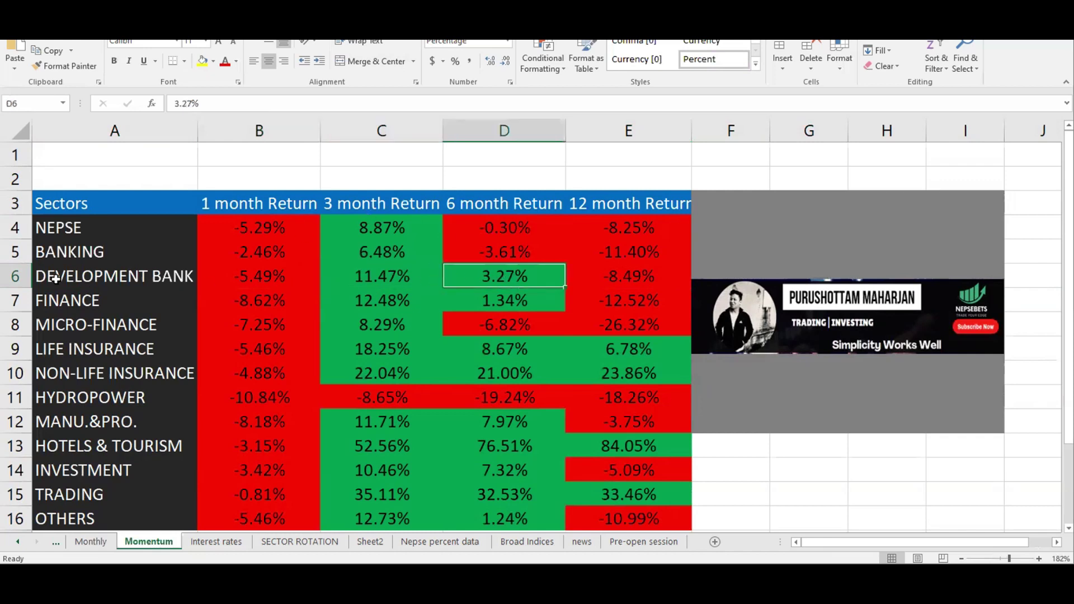
- Review the Development Bank, Finance, Micro-Finance, Life and Non-Life Insurance, Hotels & Tourism, Investment and Trading rows across all return periods
left_click(15, 276)
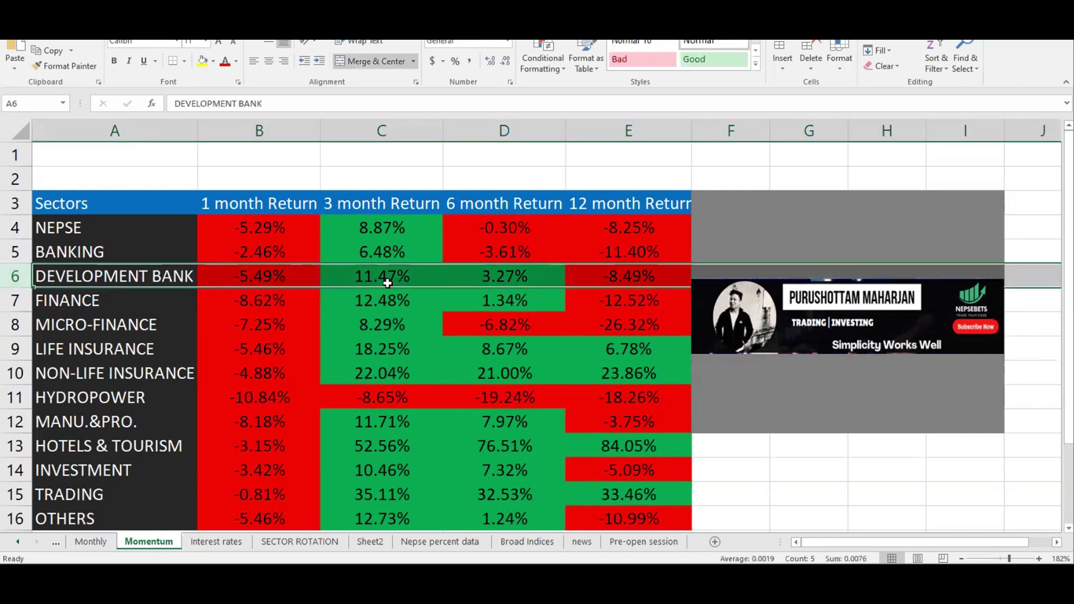
left_click(17, 300)
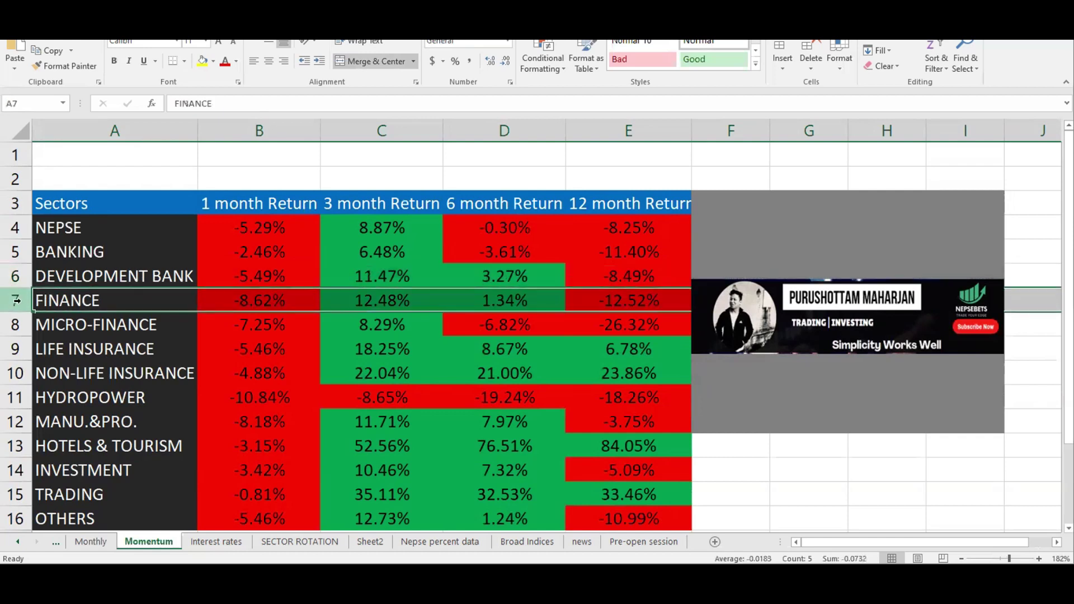
left_click(15, 324)
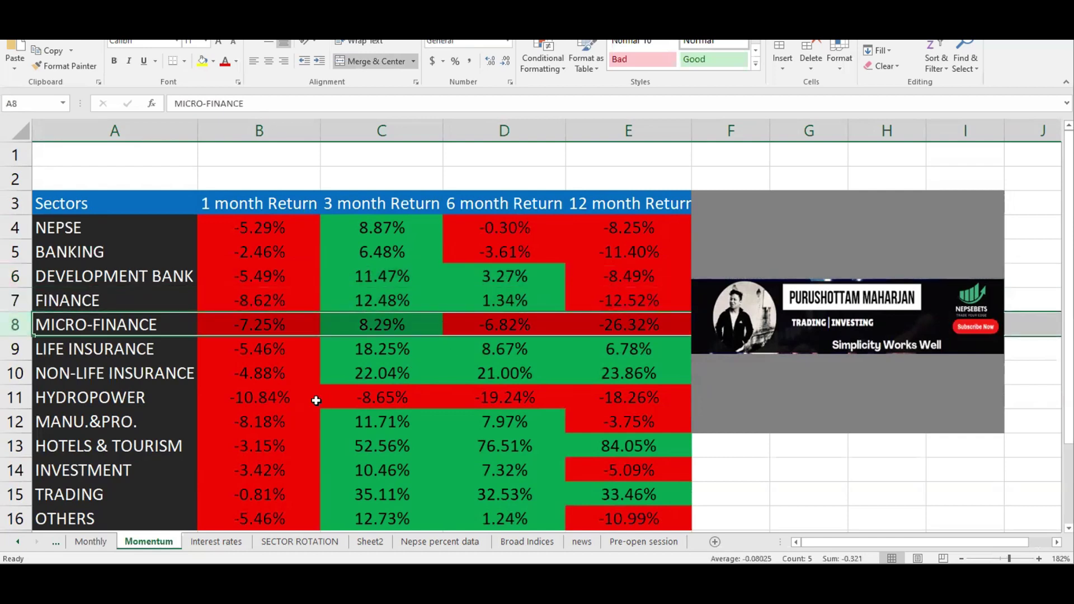
left_click(15, 349)
left_click(12, 372)
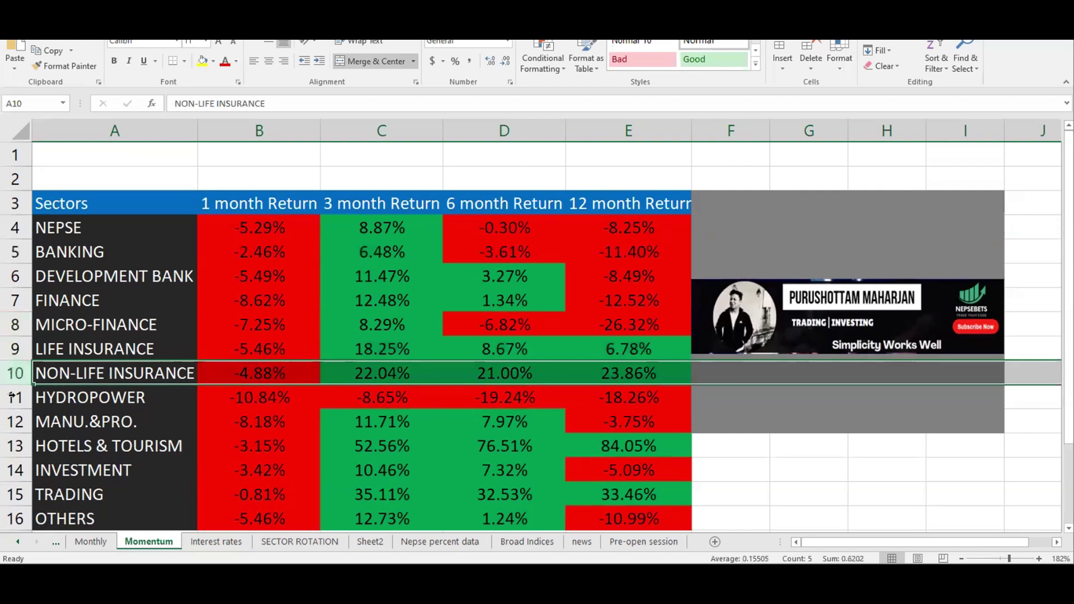
left_click(12, 446)
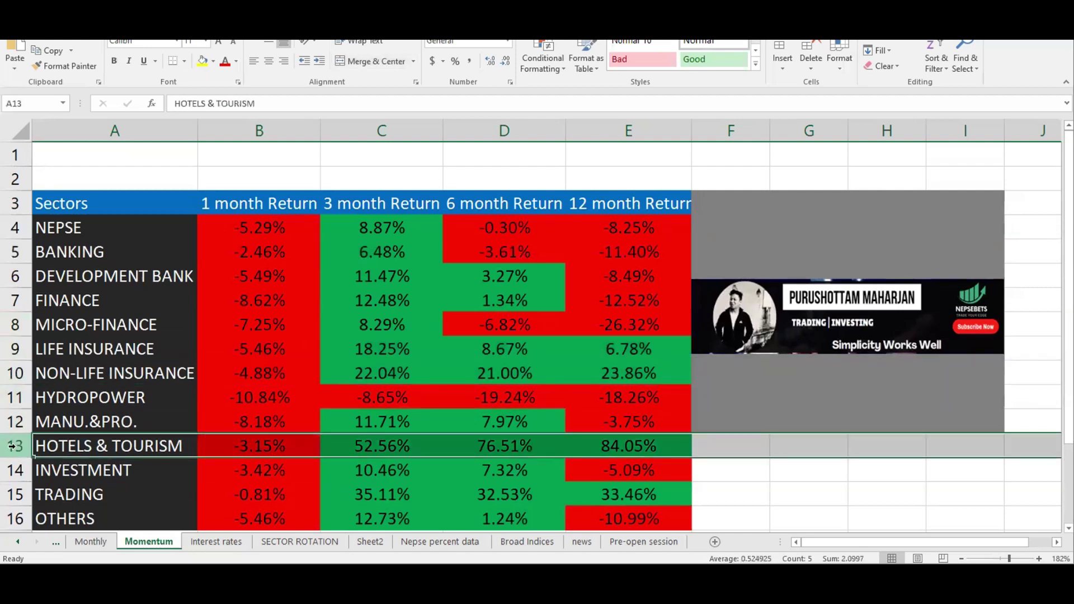
left_click(12, 470)
left_click(12, 494)
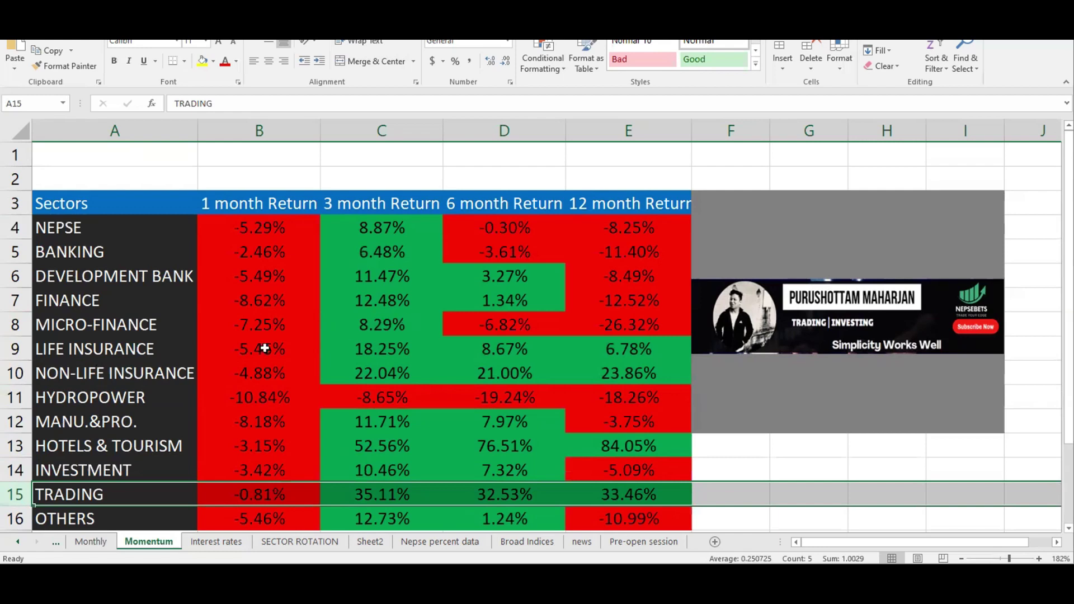
- Examine the Hydropower row's 12, 6, 3 and 1 month returns individually
left_click(12, 401)
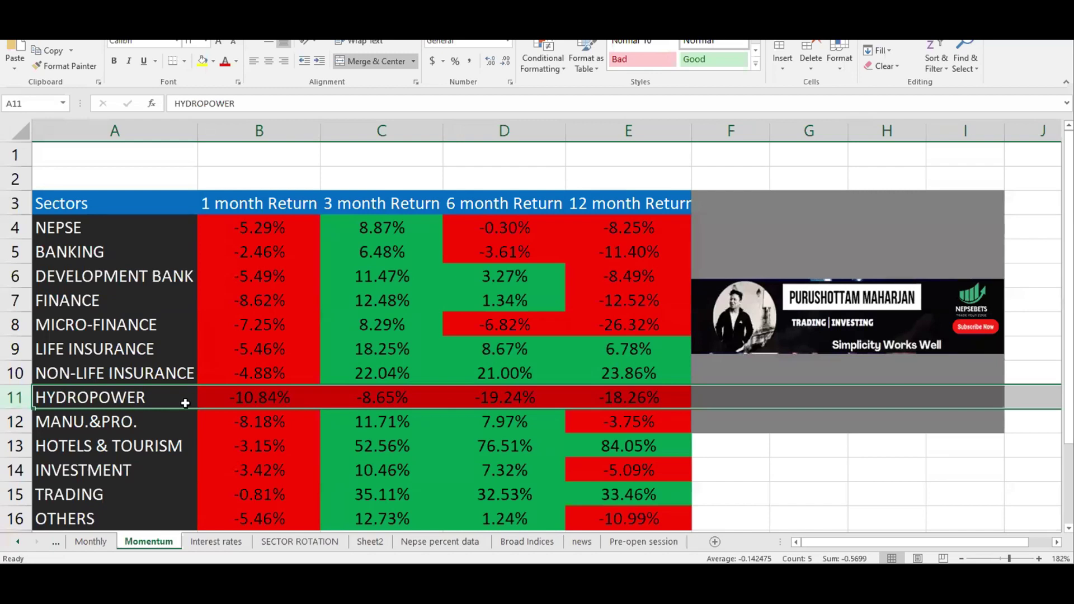
left_click(218, 401)
left_click(650, 401)
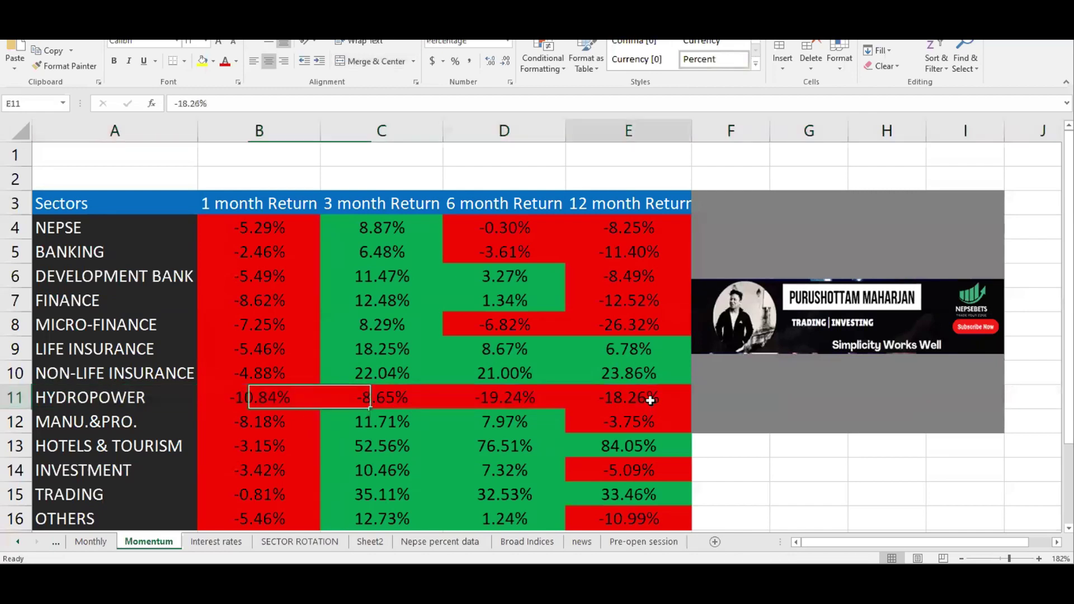
left_click(525, 401)
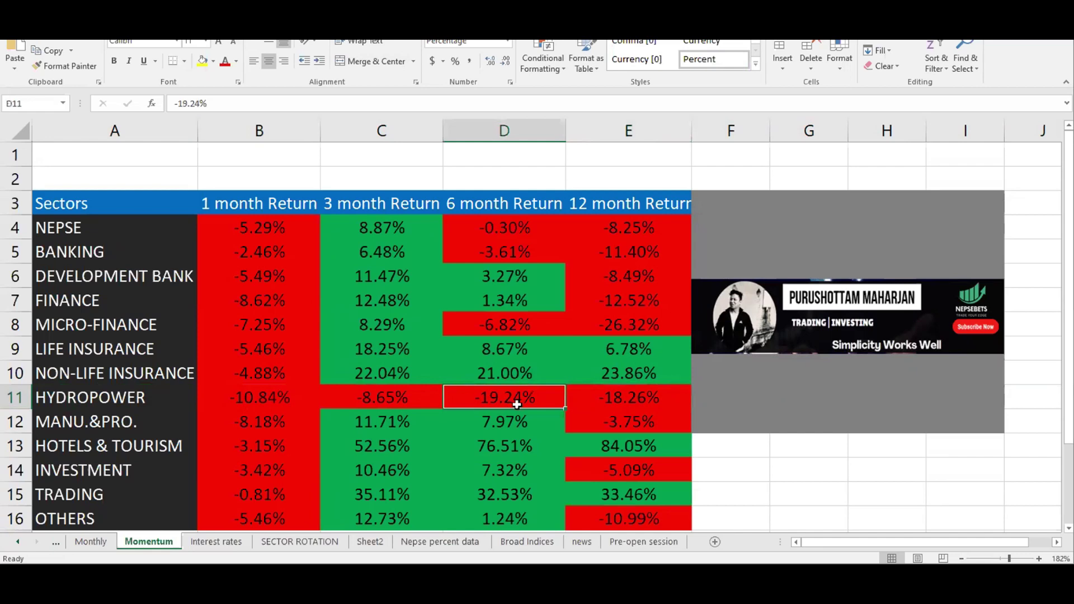
left_click(403, 405)
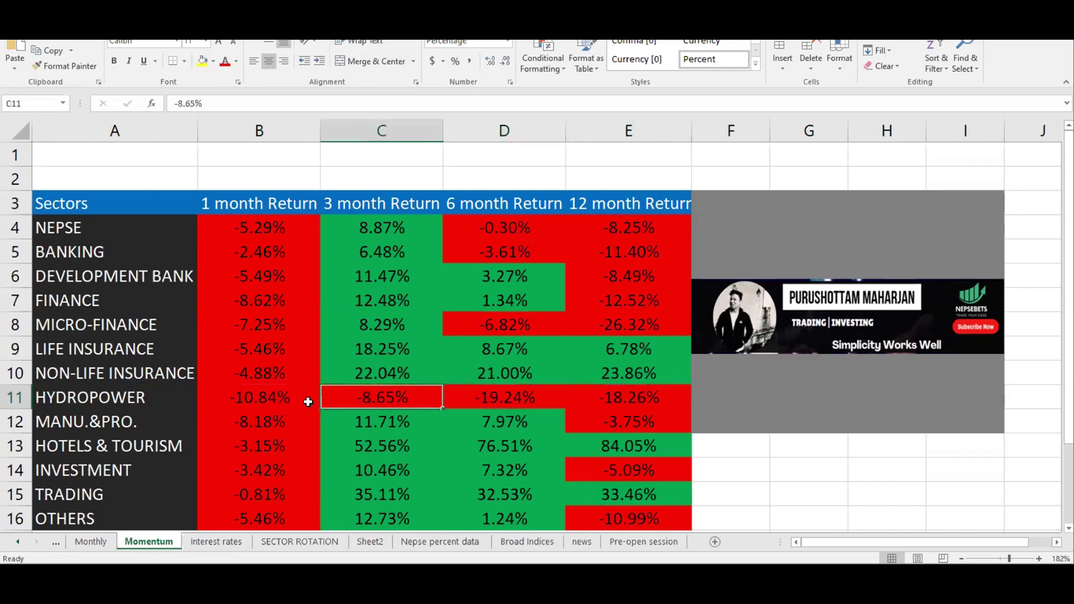
left_click(277, 401)
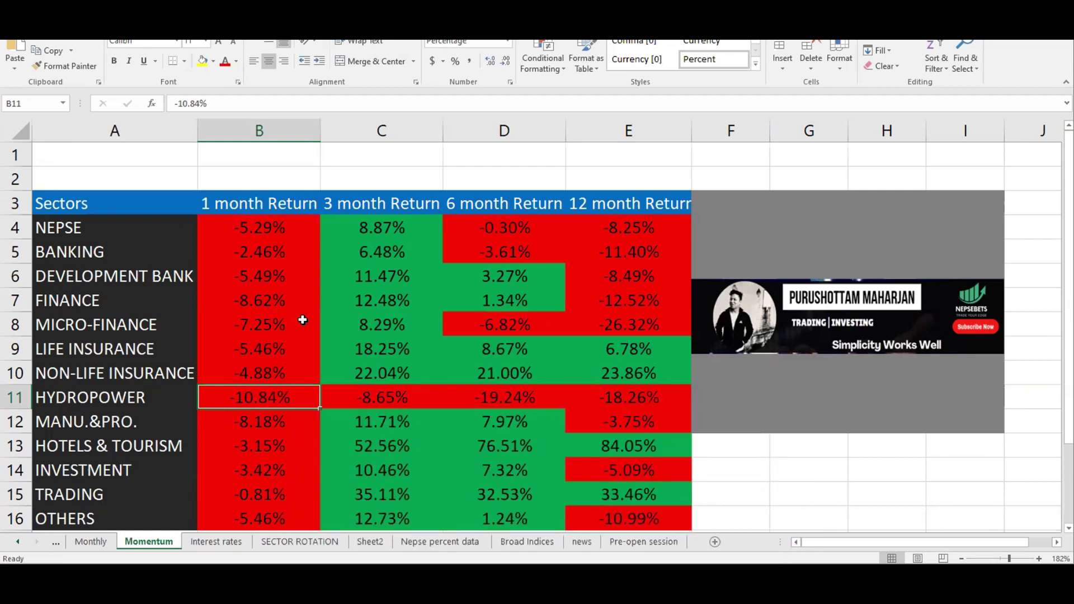
- Open the Interest rates sheet and compare the latest July rates in row 89 with the June value in G88
left_click(217, 541)
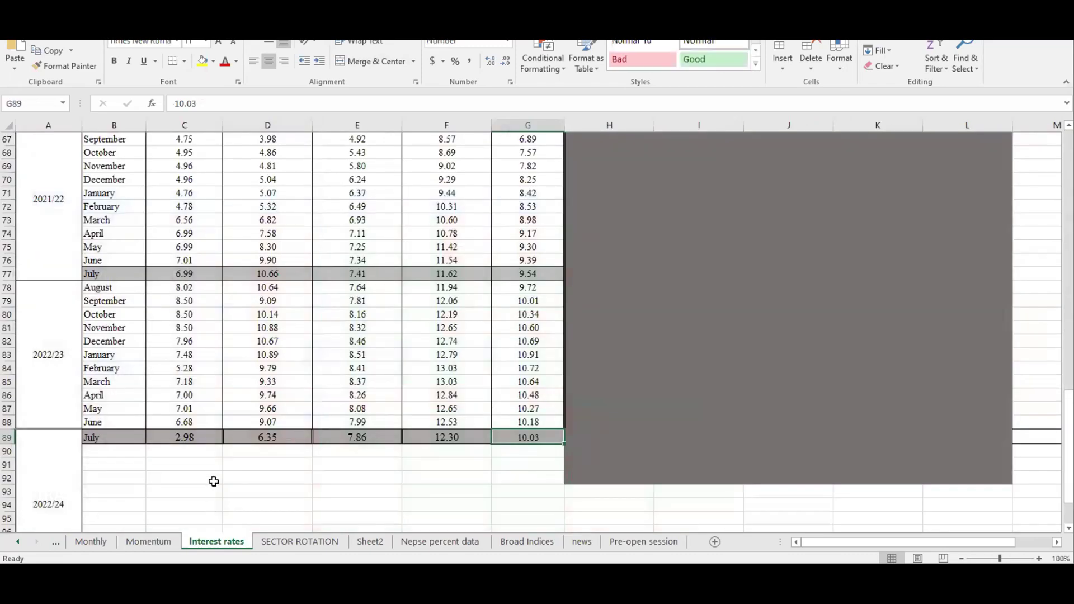
scroll(274, 413, "up", 3)
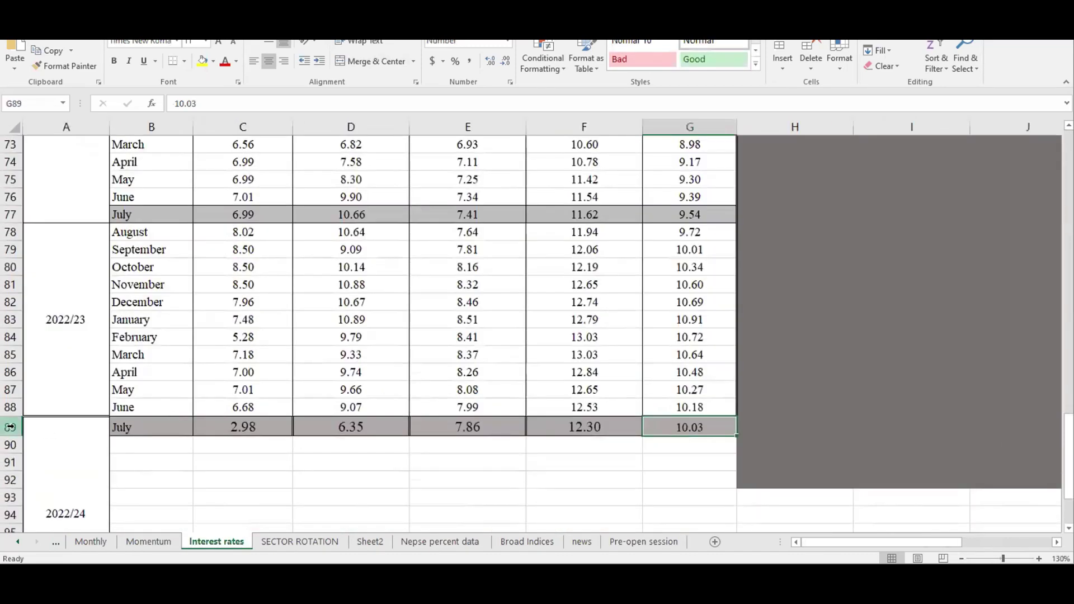
left_click(10, 426)
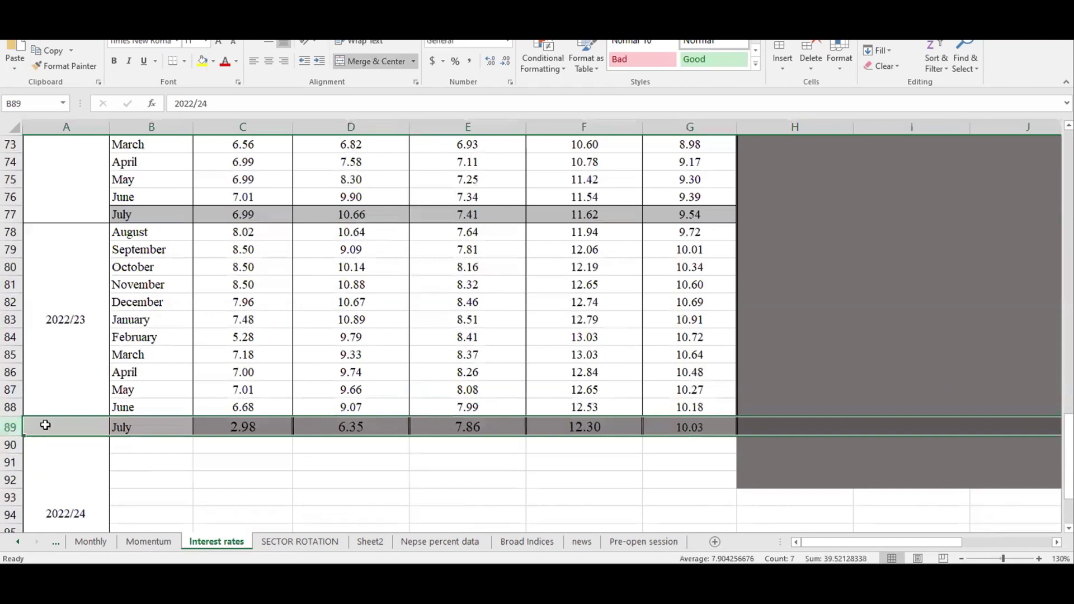
left_click(681, 429)
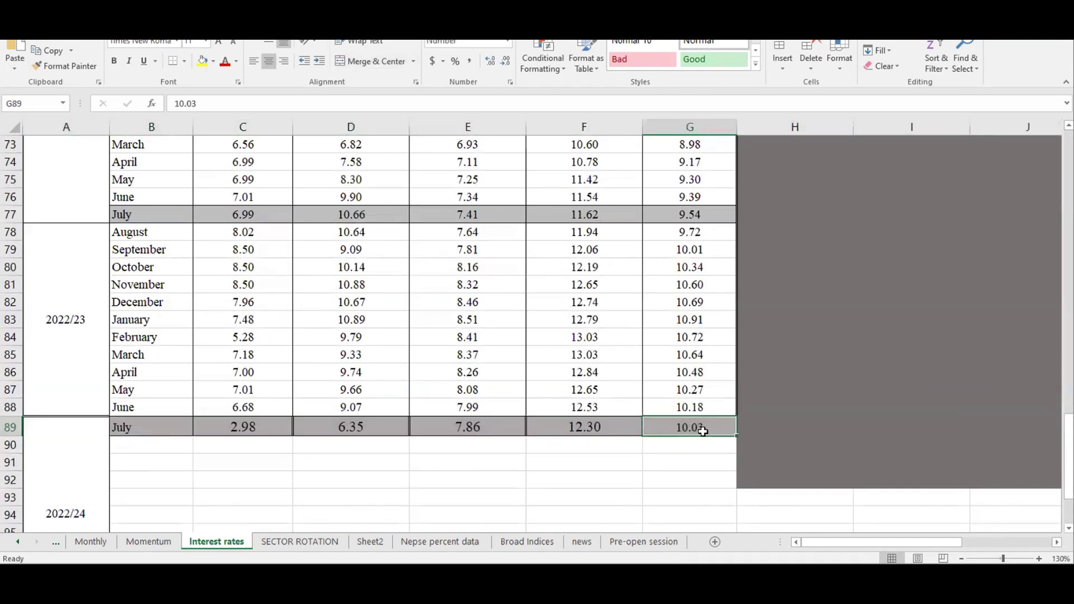
left_click(702, 405)
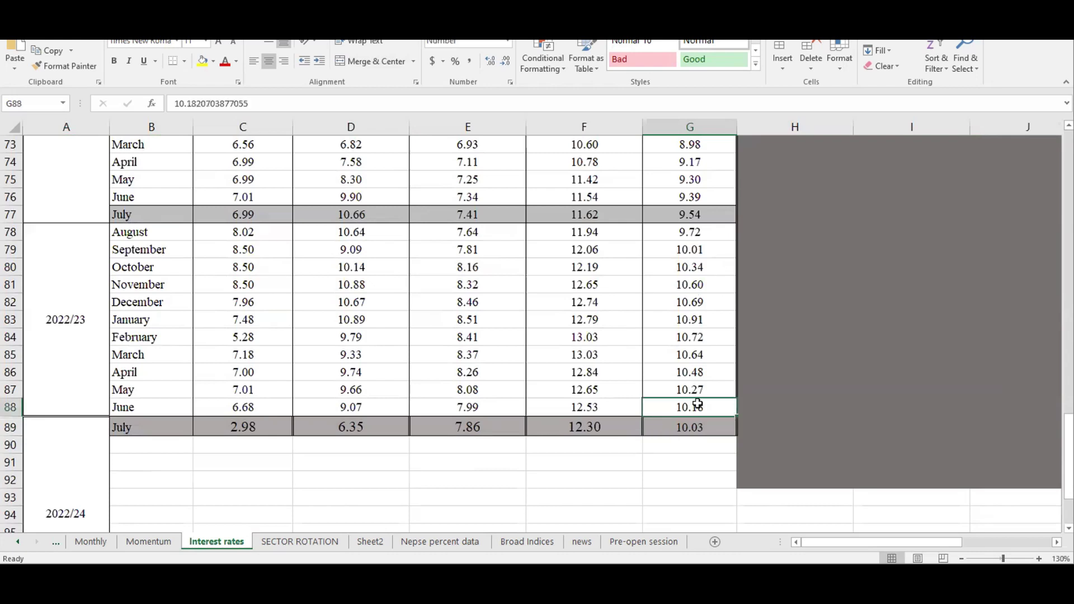
left_click(704, 435)
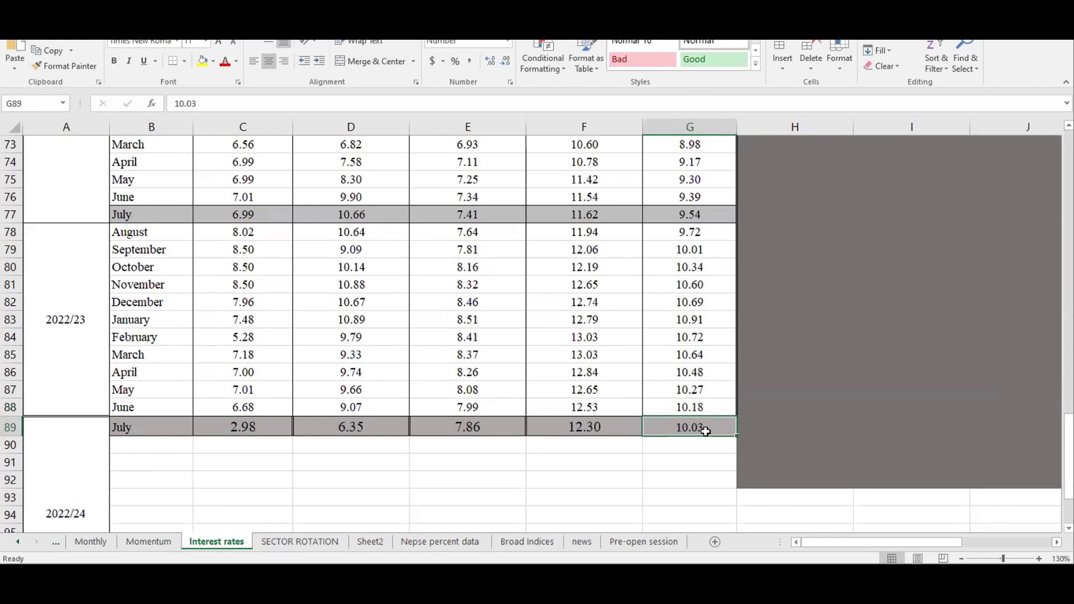
- Scan the blank row 90 beneath the latest July entry and compare the August 2022/23 rate in G78 with G89
left_click(693, 444)
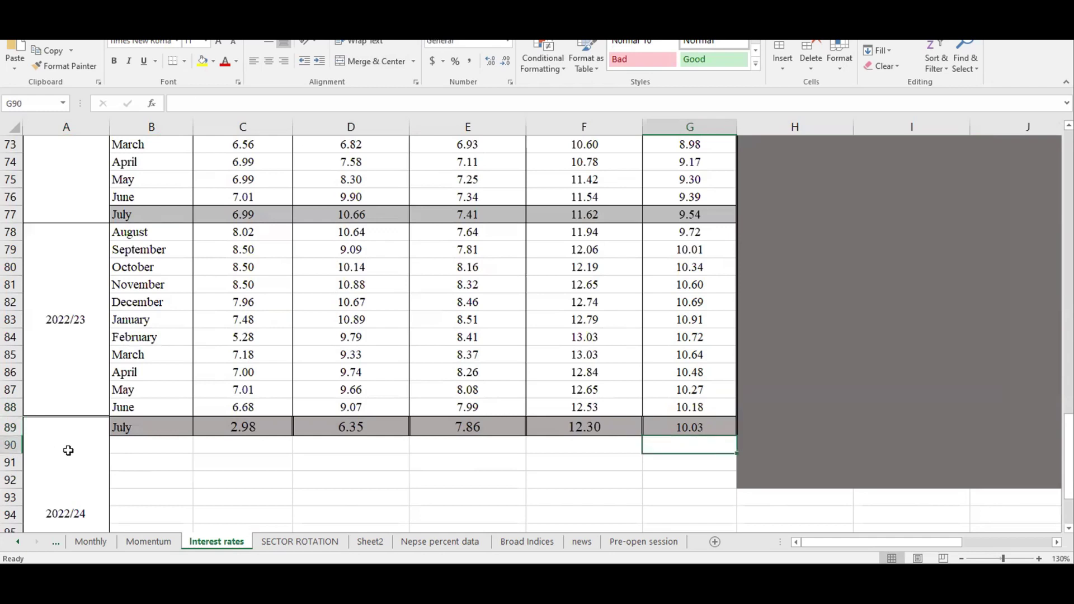
key("Left")
key("Left")
key("Left")
key("Left")
key("Left")
key("Right")
key("Right")
key("Right")
key("Right")
key("Right")
left_click(693, 230)
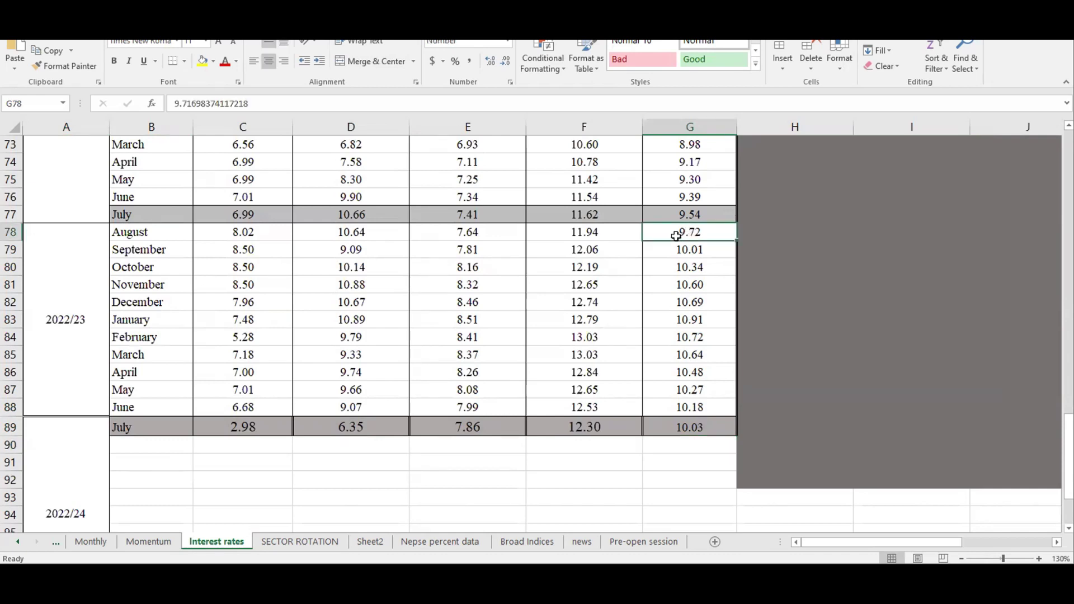
left_click(701, 433)
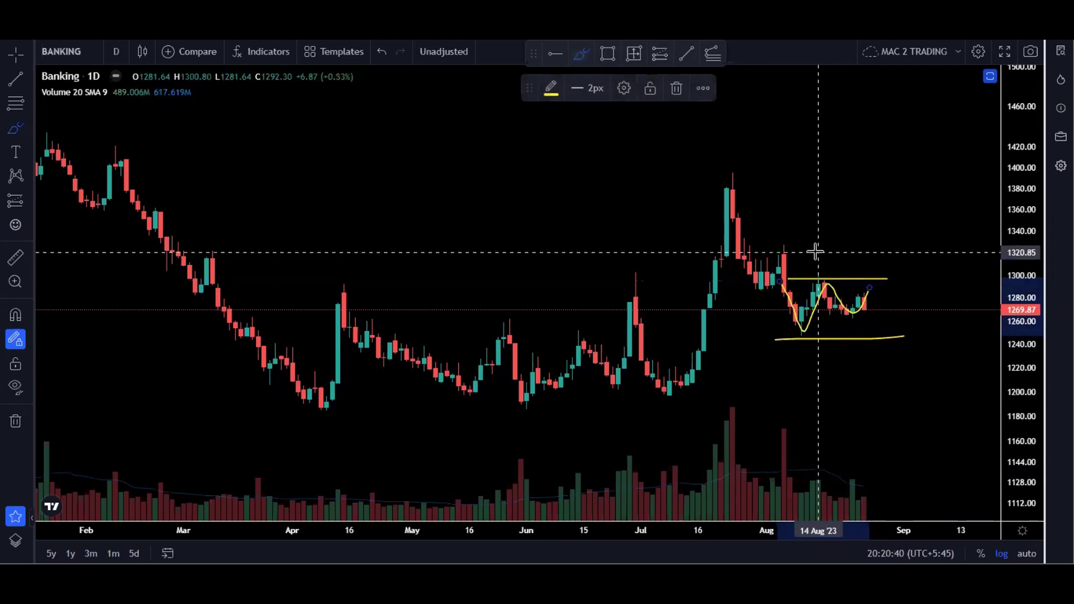
- On the Banking daily chart, brush a resistance line near 1330, a falling path from the latest candle and a long line beneath the lows
left_click(766, 244)
left_click_drag(786, 242, 870, 242)
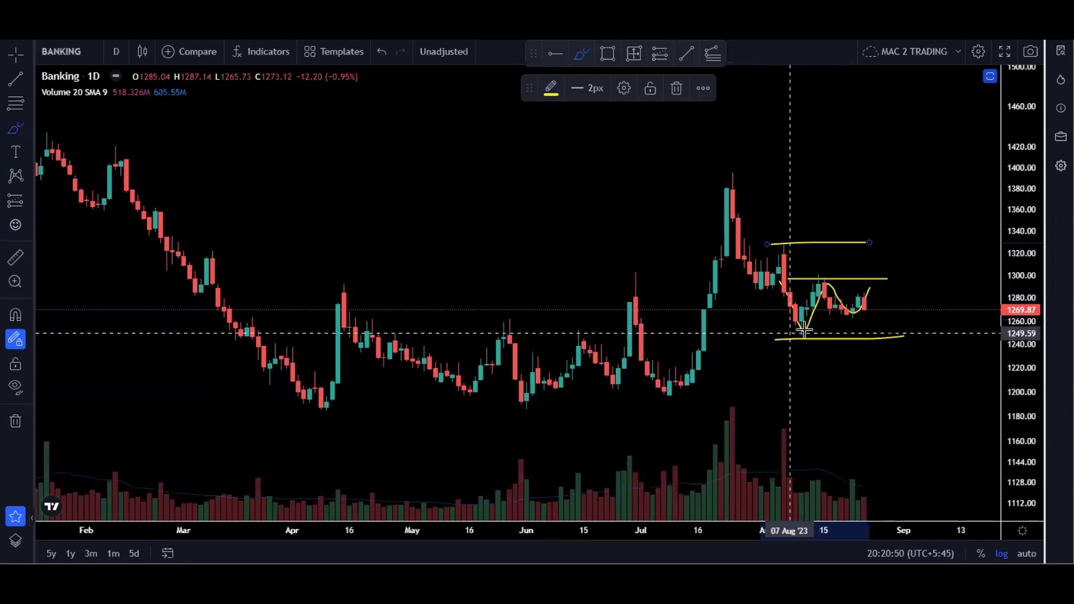
left_click_drag(865, 300, 903, 337)
mouse_move(313, 414)
left_mouse_down()
mouse_move(933, 410)
mouse_move(892, 391)
mouse_move(938, 393)
left_mouse_up()
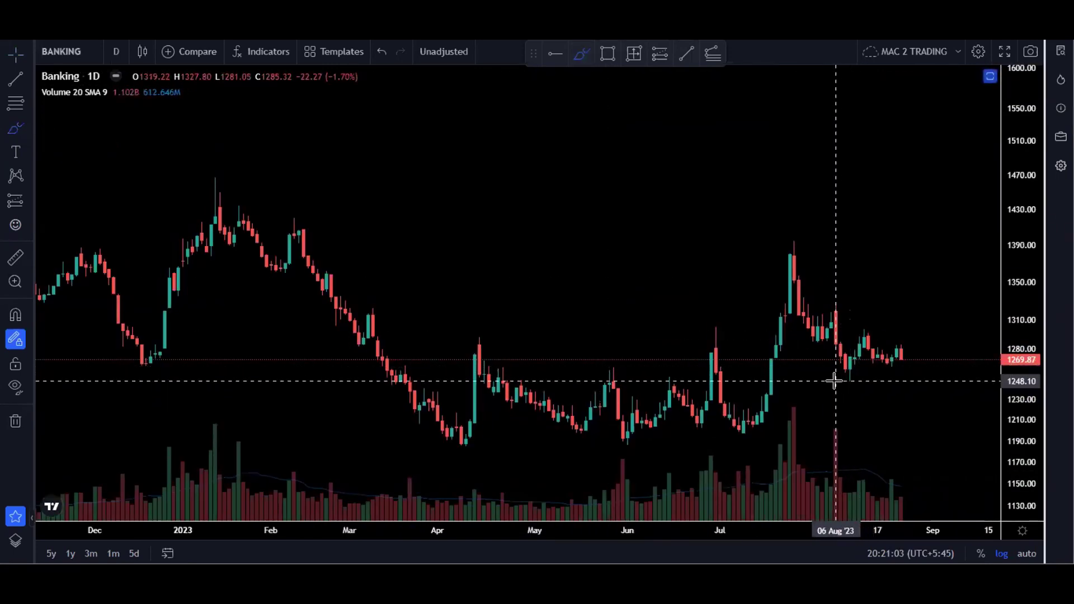
- Mark Banking's August range with brush lines near 1248 and 1330, and brush a long line from the January 2023 high near 1470
left_click_drag(838, 381, 911, 381)
mouse_move(826, 300)
left_mouse_down()
mouse_move(924, 300)
mouse_move(915, 288)
left_mouse_up()
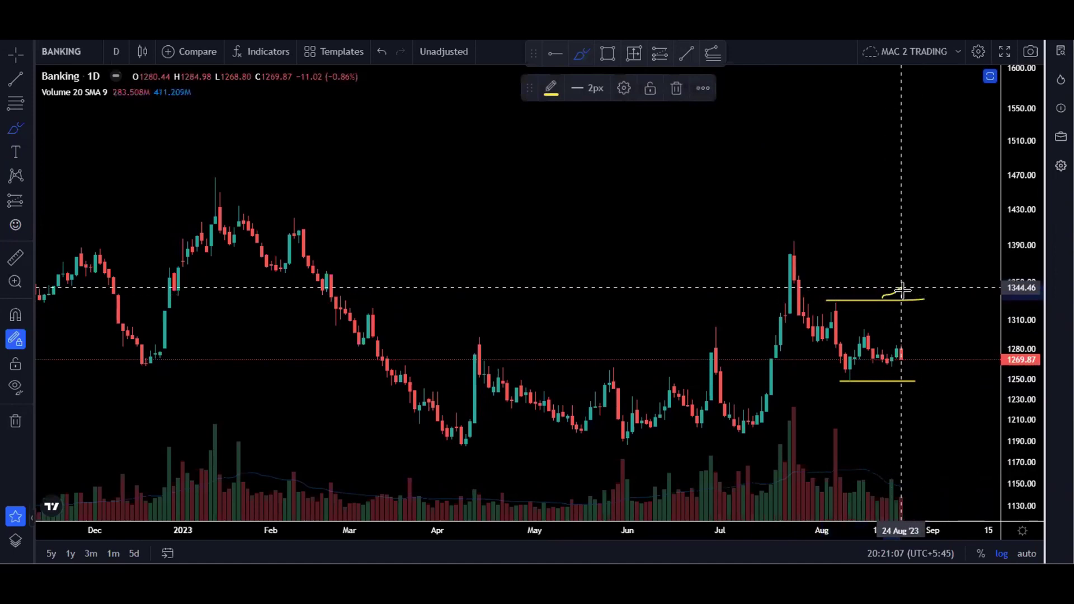
scroll(842, 278, "down", 3)
left_click_drag(414, 177, 968, 165)
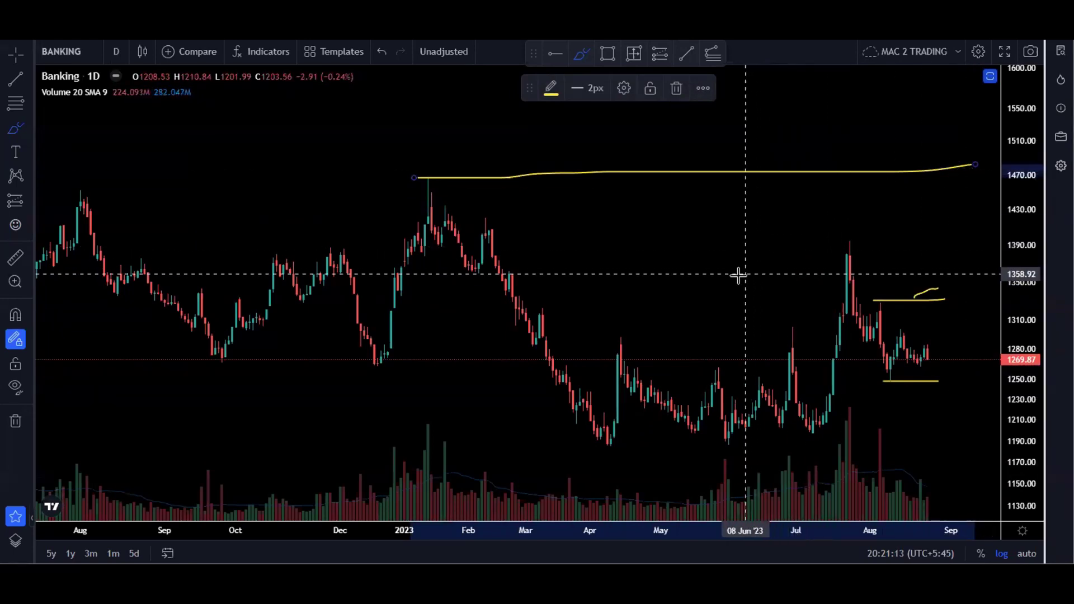
scroll(736, 277, "up", 2)
left_click(666, 259)
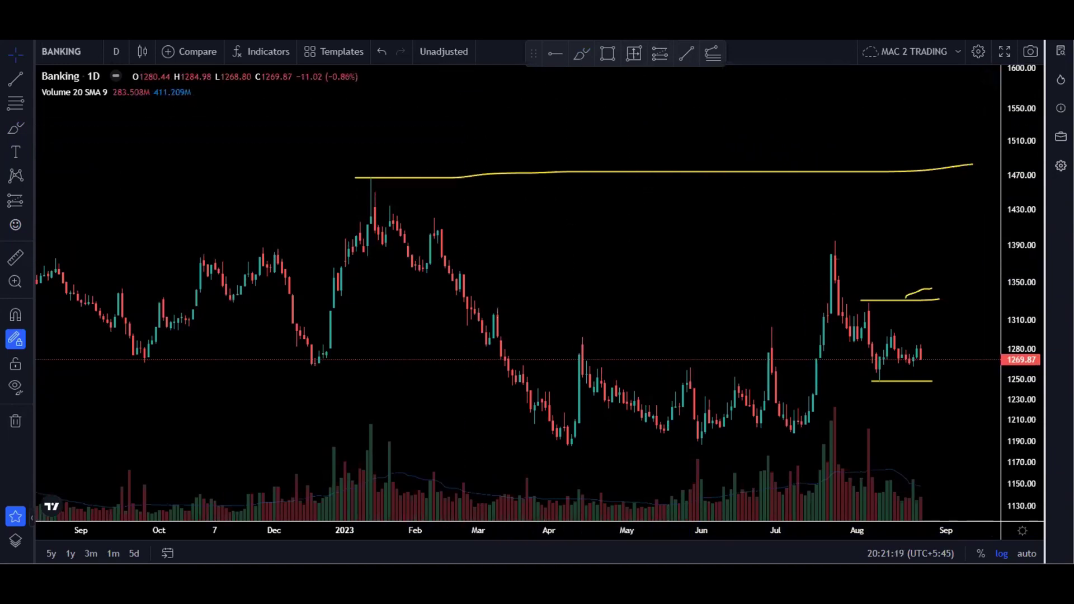
- Switch to the Development Bank chart, place a horizontal ray at 4182.73 on the July 2022 high and circle the July 2023 peak
key("Down")
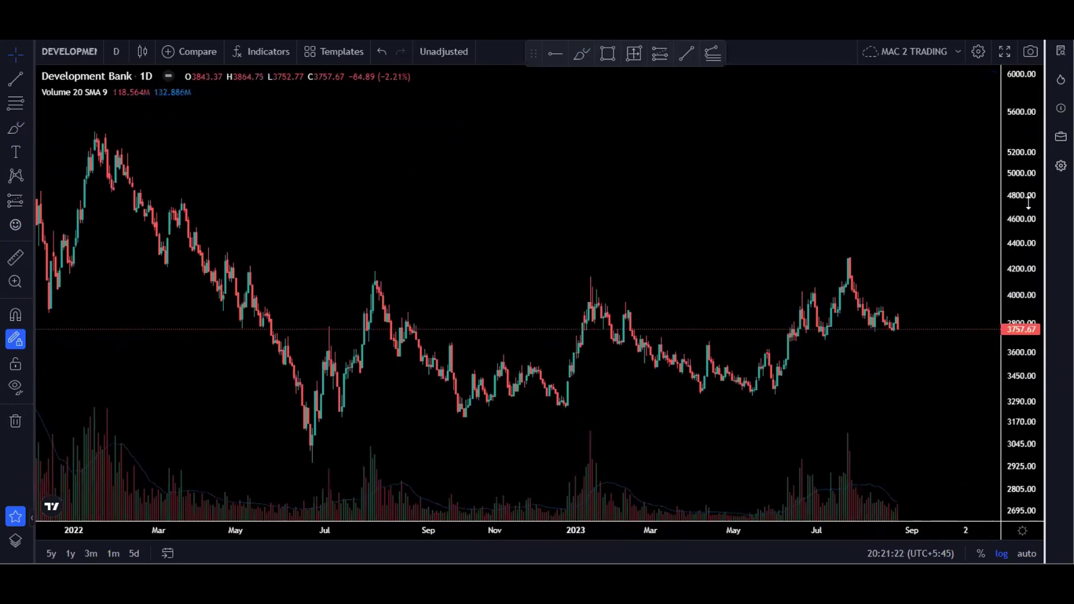
left_click_drag(727, 218, 729, 207)
left_click(555, 54)
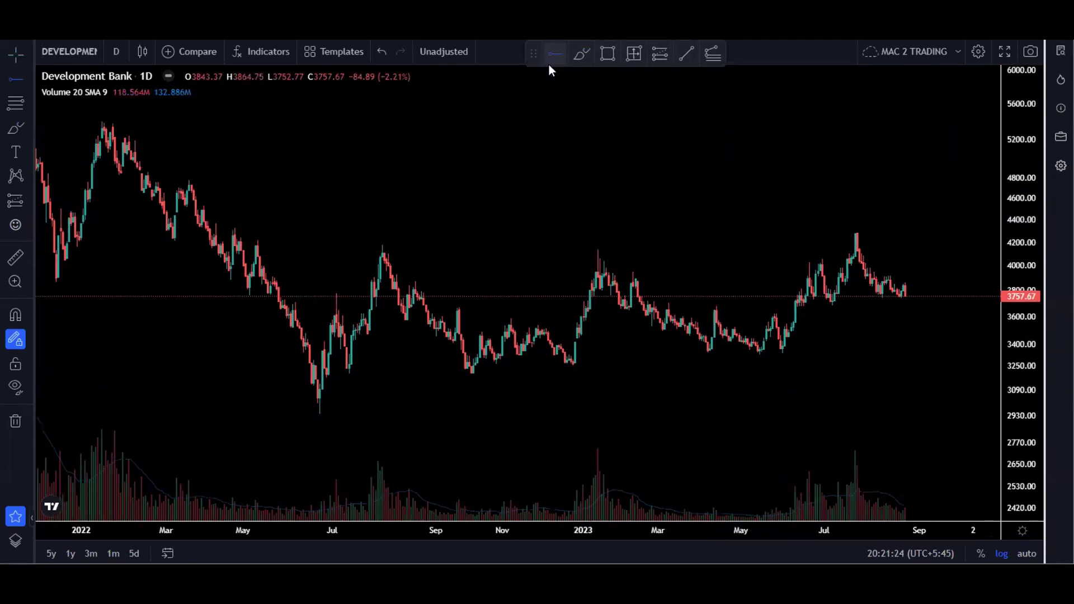
left_click(362, 244)
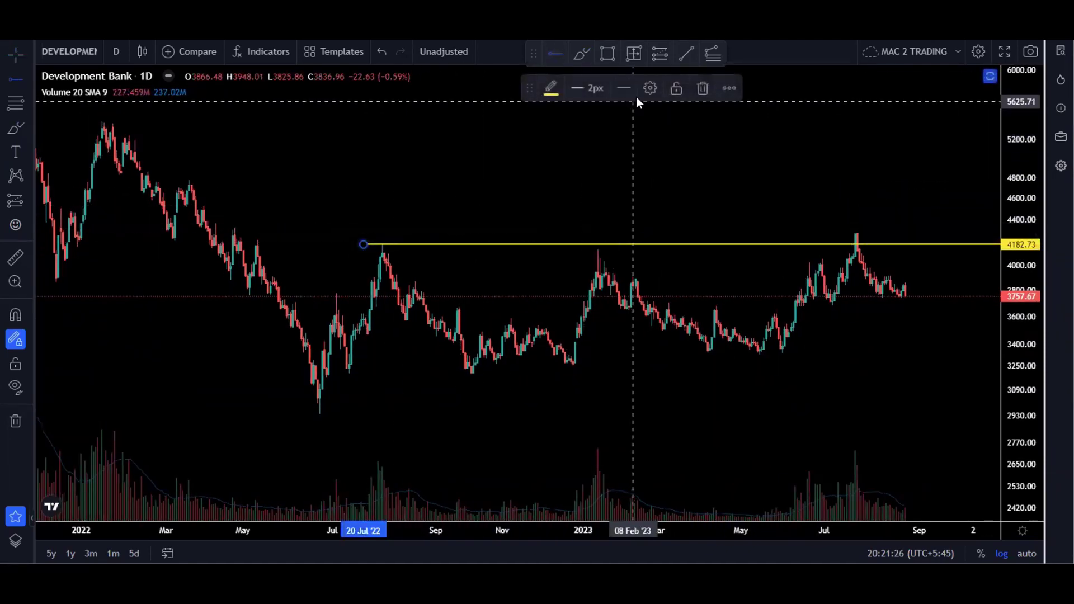
left_click(582, 54)
left_click_drag(866, 220, 873, 224)
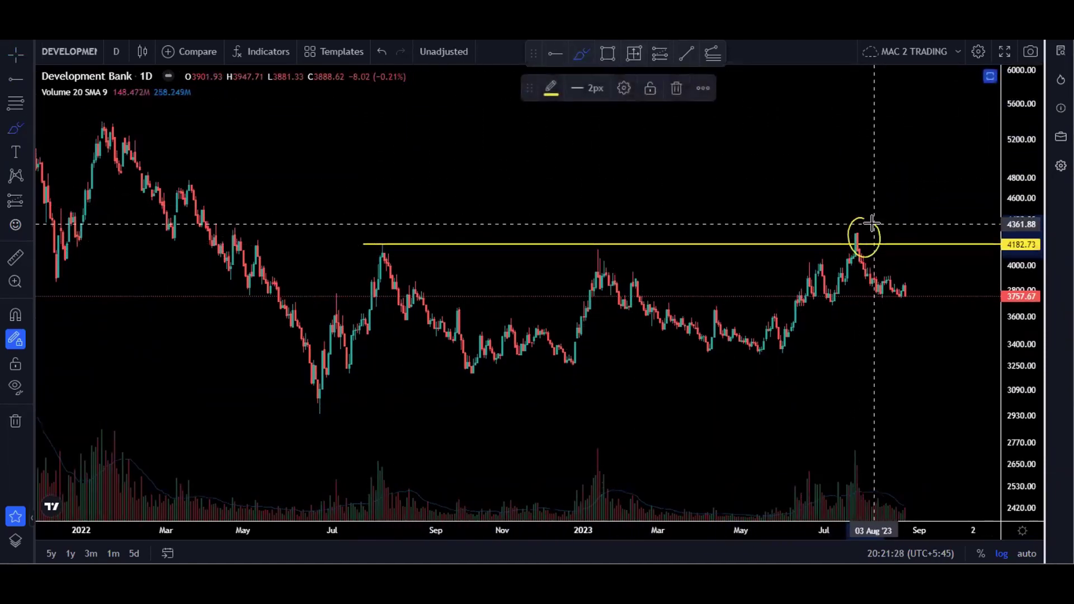
- Place a horizontal ray at 2940.73 on the June 2022 low and brush a zigzag decline from the latest candle to a circle on it
scroll(951, 318, "down", 2)
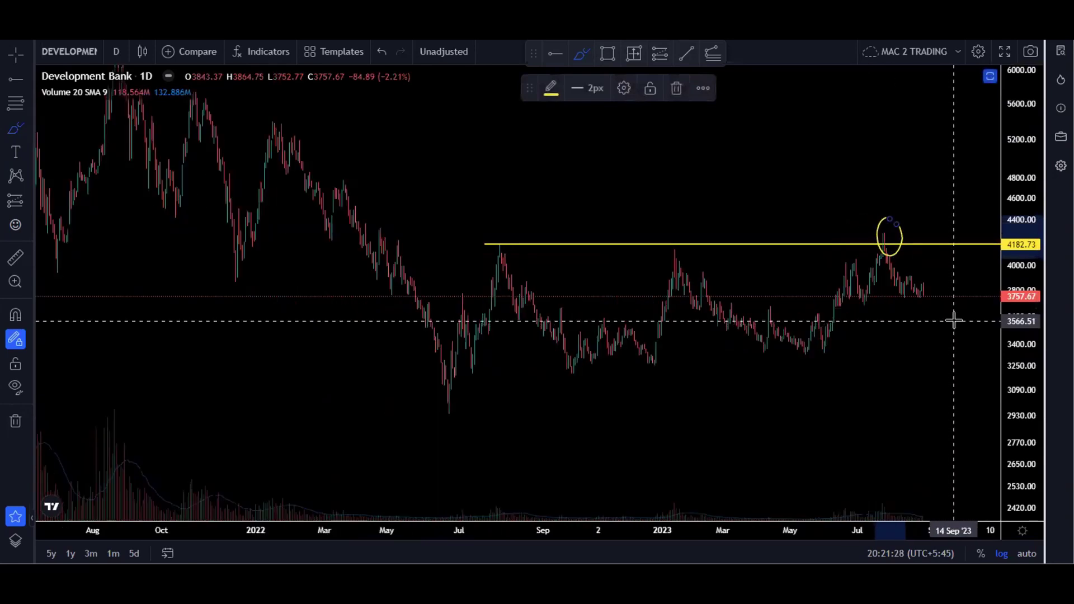
left_click(555, 54)
left_click(434, 414)
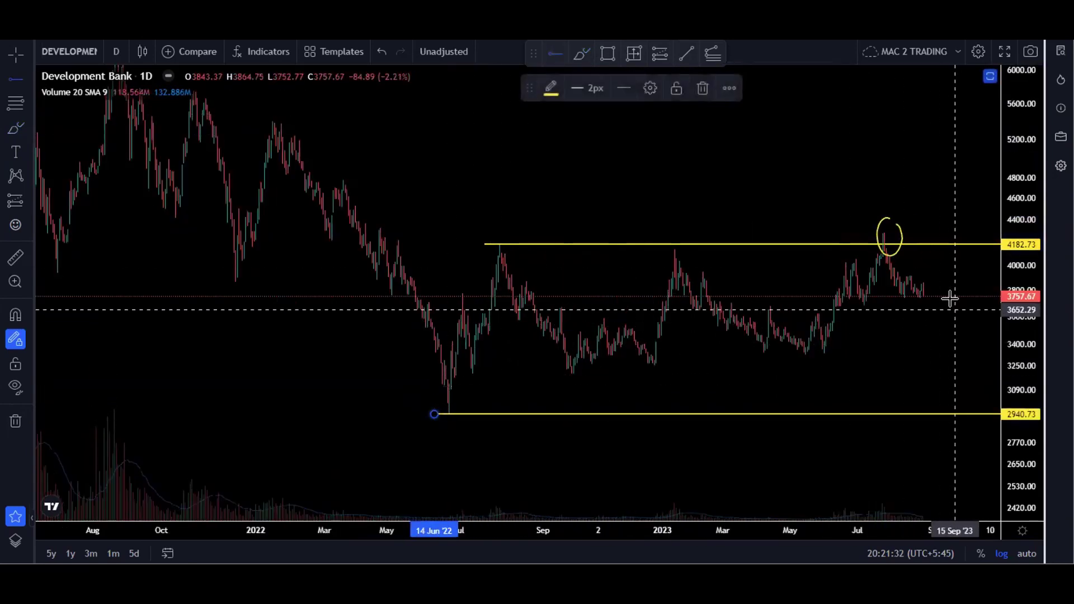
left_click(576, 54)
mouse_move(924, 288)
left_mouse_down()
mouse_move(938, 353)
mouse_move(958, 319)
left_mouse_up()
mouse_move(959, 365)
left_mouse_down()
mouse_move(976, 380)
mouse_move(978, 411)
left_mouse_up()
key("Escape")
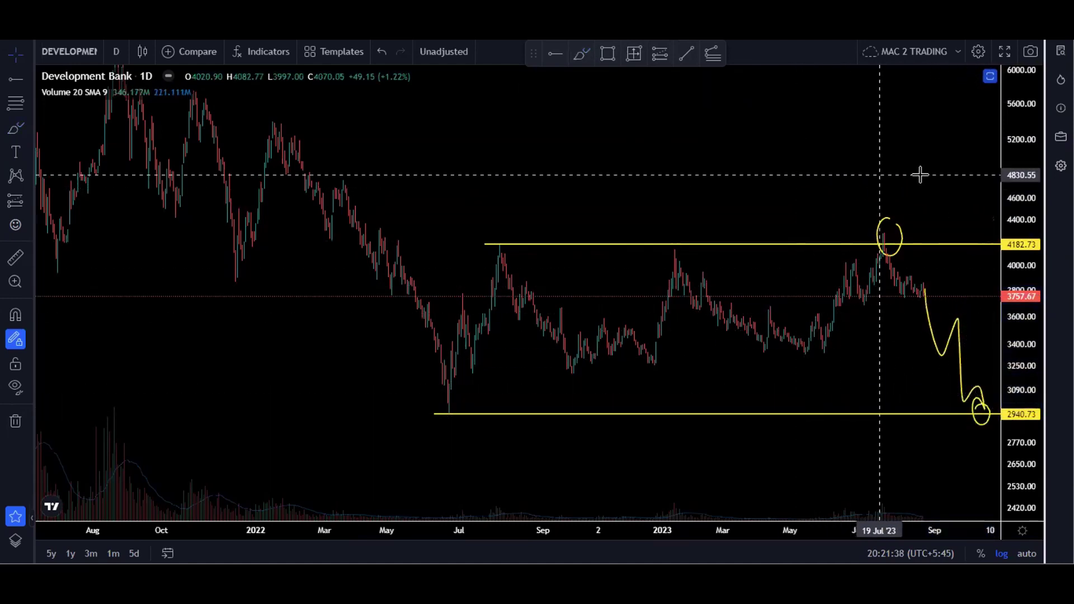
- Circle the zone ahead on the 4182.73 line, brush arrows to both target zones and draw a line from the January 2022 high near 5500
left_click_drag(825, 182, 626, 210)
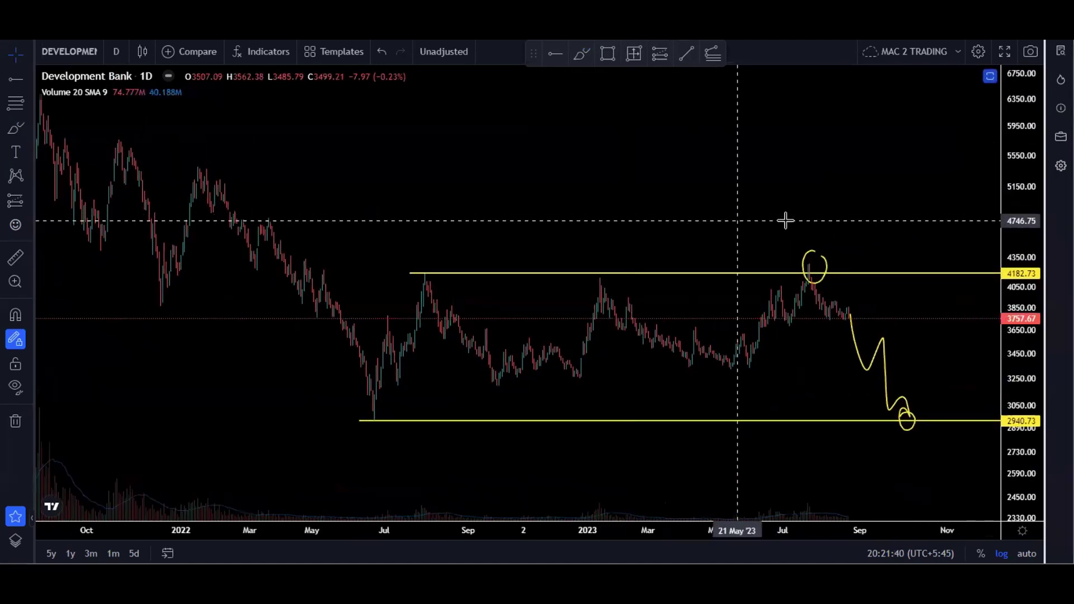
left_click(582, 54)
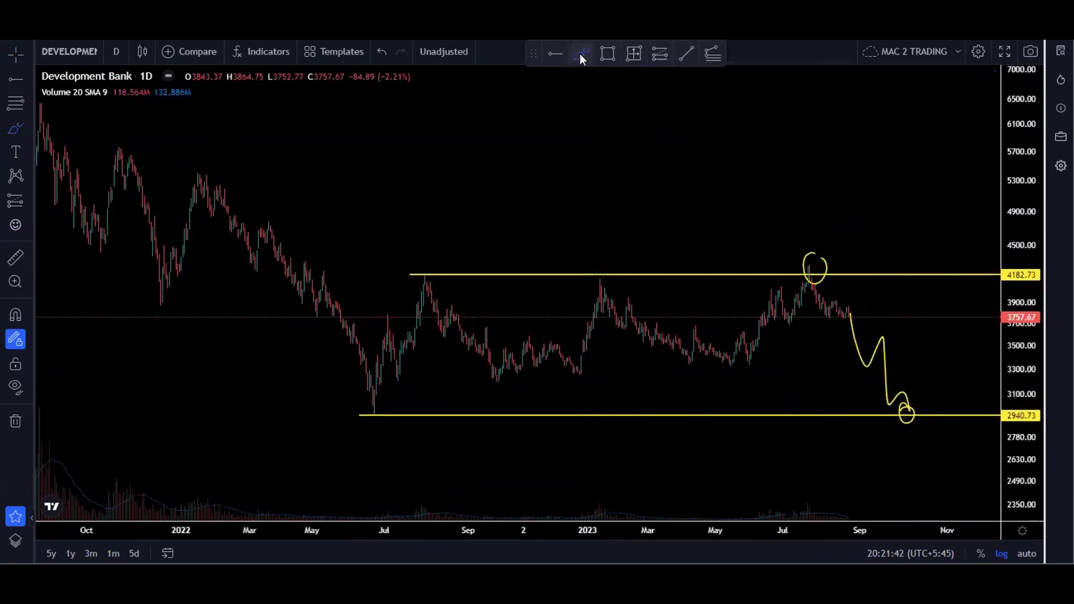
mouse_move(875, 246)
left_mouse_down()
mouse_move(835, 250)
mouse_move(903, 283)
mouse_move(871, 244)
left_mouse_up()
mouse_move(939, 473)
left_mouse_down()
mouse_move(903, 425)
mouse_move(929, 428)
left_mouse_up()
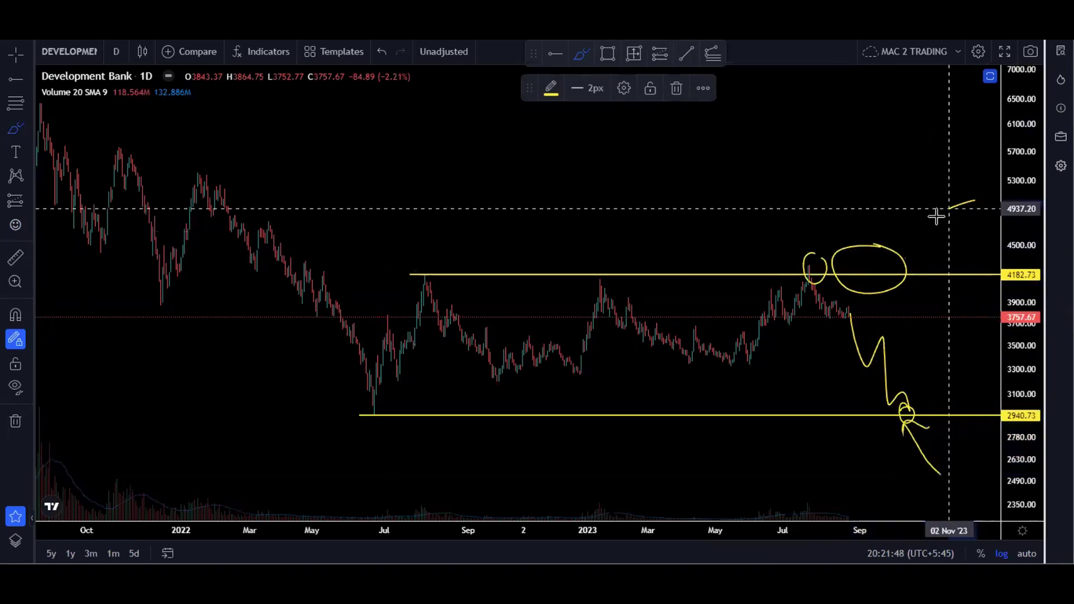
left_click_drag(976, 200, 913, 260)
left_click_drag(193, 174, 988, 157)
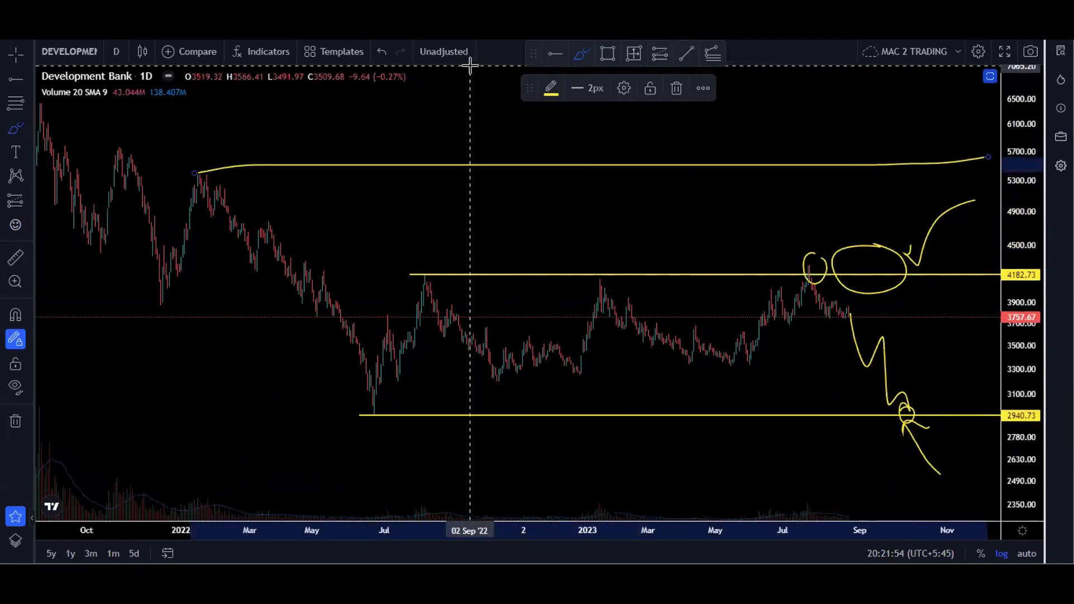
- Switch to the Finance sector's daily chart and view its price history from June 2022 onward
key("Down")
scroll(731, 287, "down", 5)
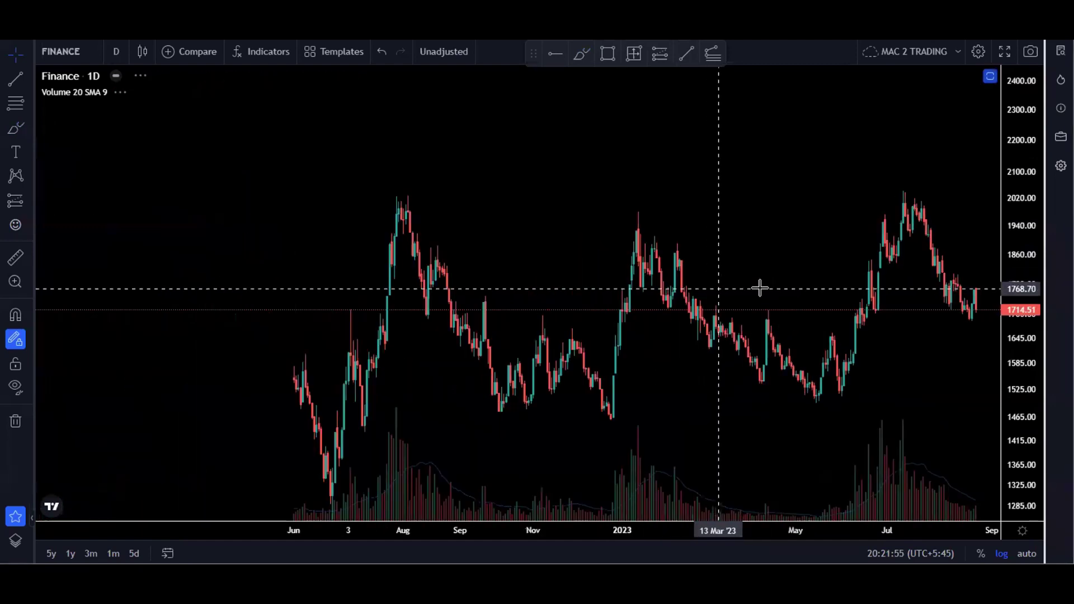